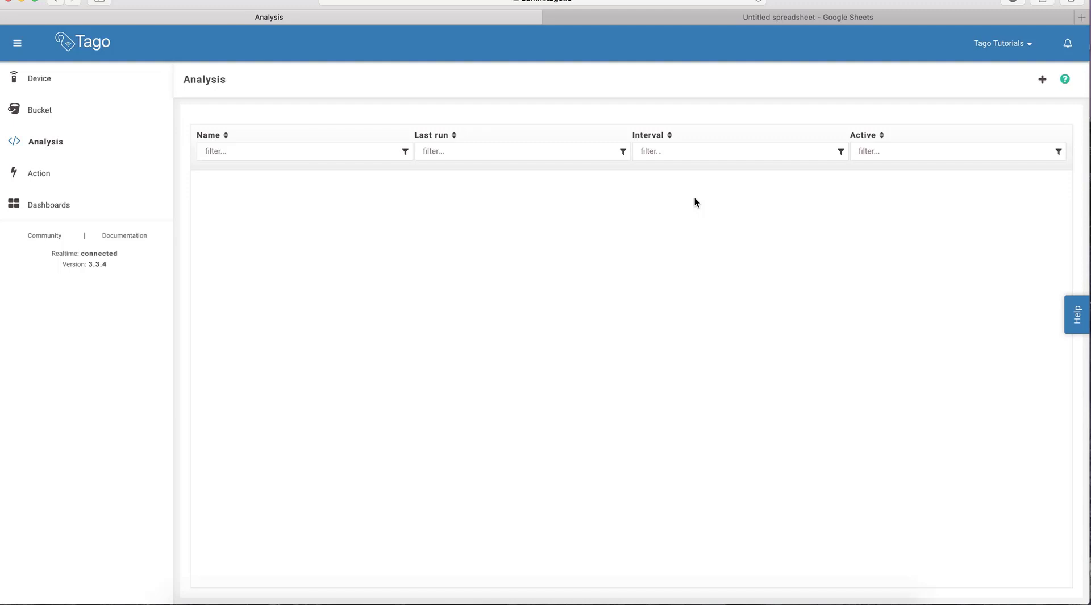
Start a new analysis in Tago and look over the available example scripts, including the one simulating devices with GoogleSheet
{"action": "left_click", "coordinate": [59, 142]}
{"action": "left_click", "coordinate": [1043, 79]}
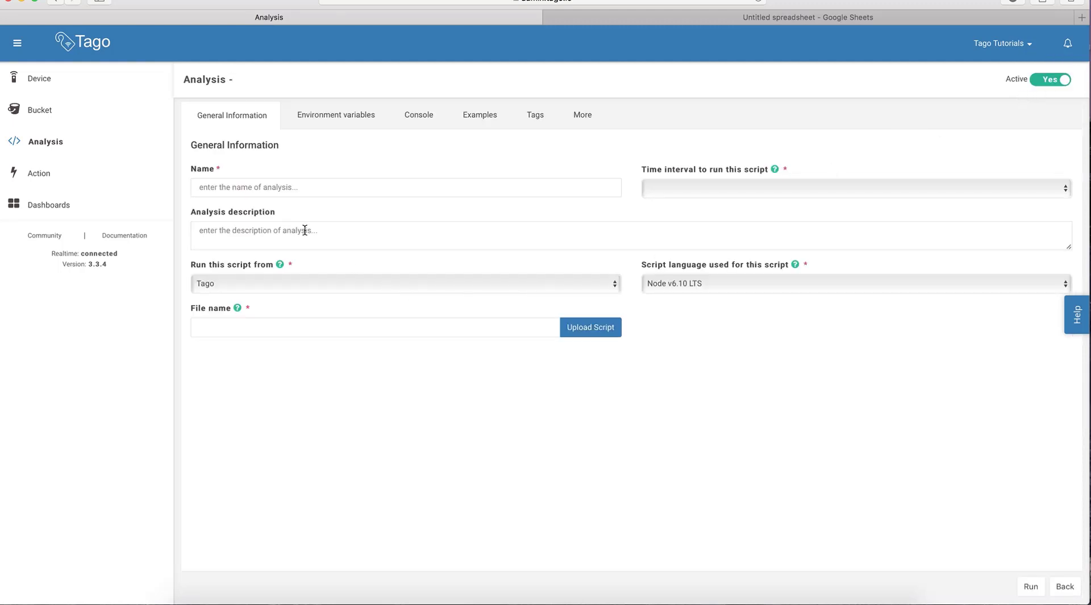
{"action": "left_click", "coordinate": [476, 121]}
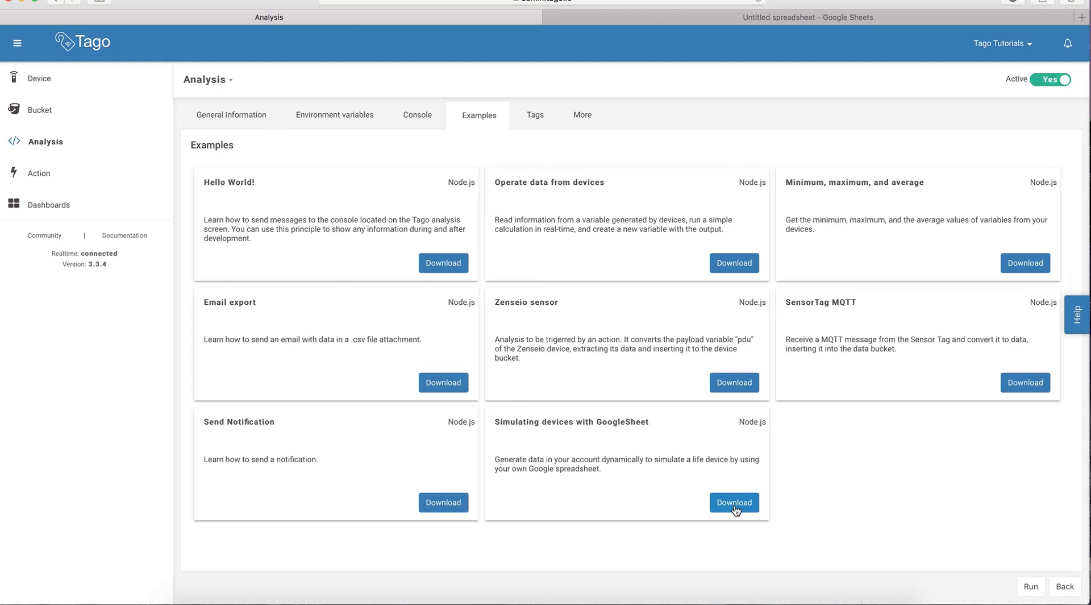
{"action": "left_click", "coordinate": [251, 114]}
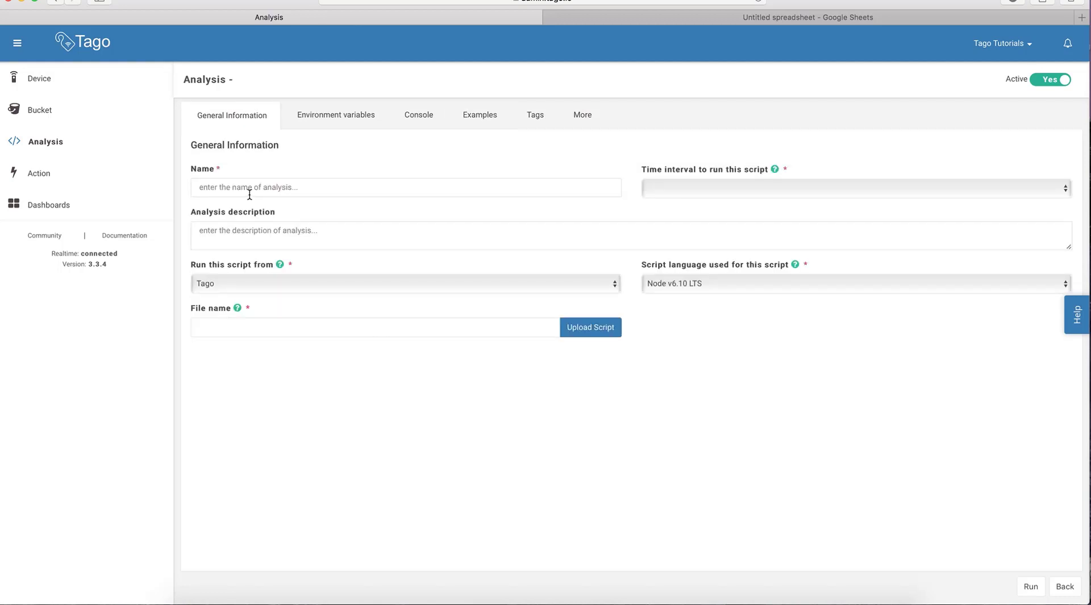
Name the analysis Scheduler and set its run interval to Timer Disabled
{"action": "left_click", "coordinate": [250, 192]}
{"action": "type", "text": "Sc"}
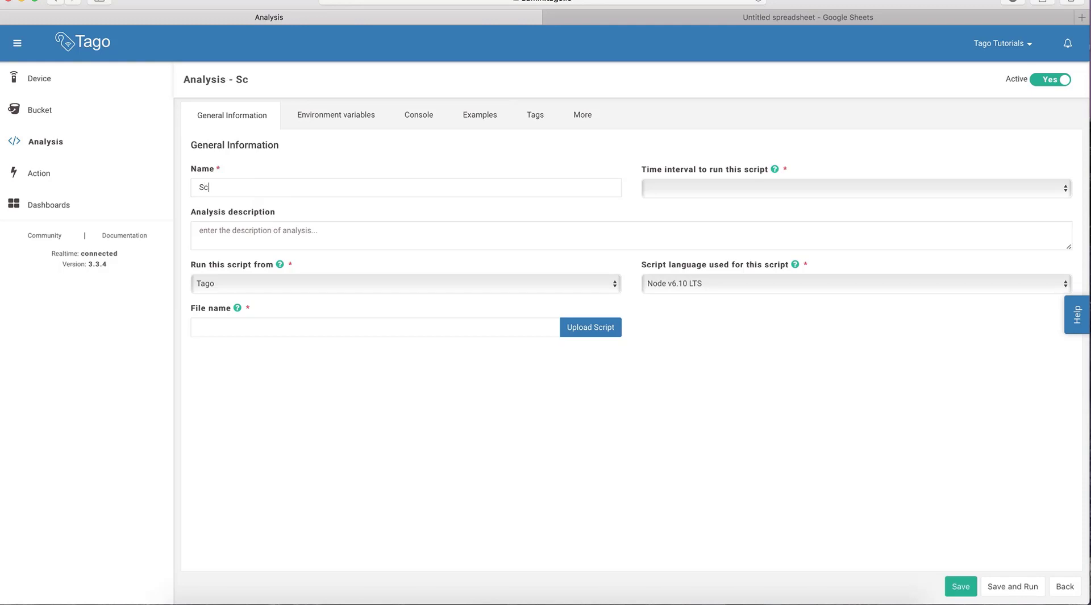
{"action": "type", "text": "heduler"}
{"action": "left_click", "coordinate": [657, 182]}
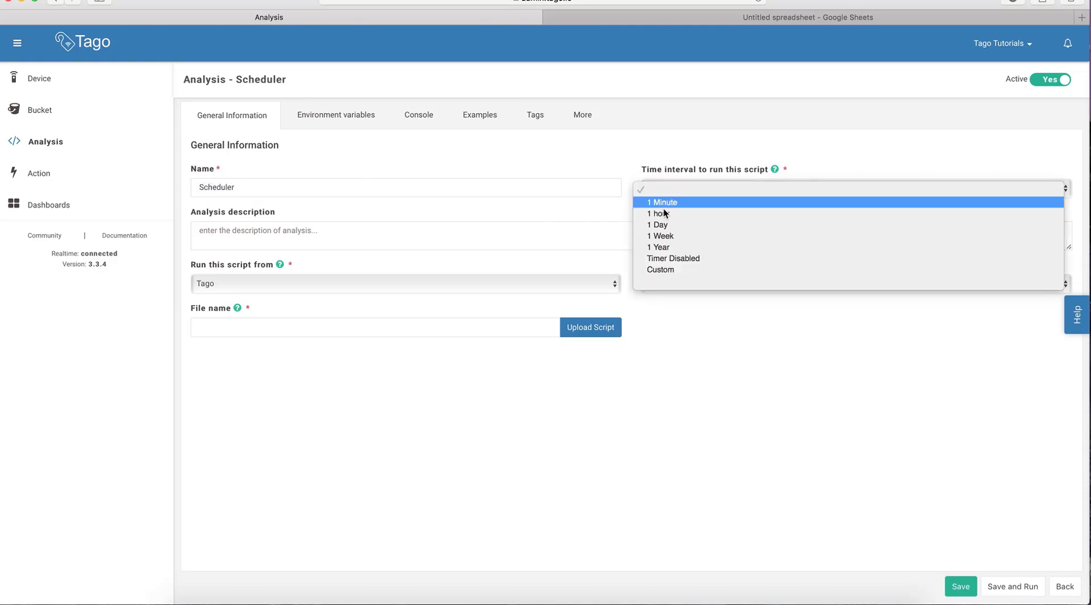
{"action": "left_click", "coordinate": [675, 260]}
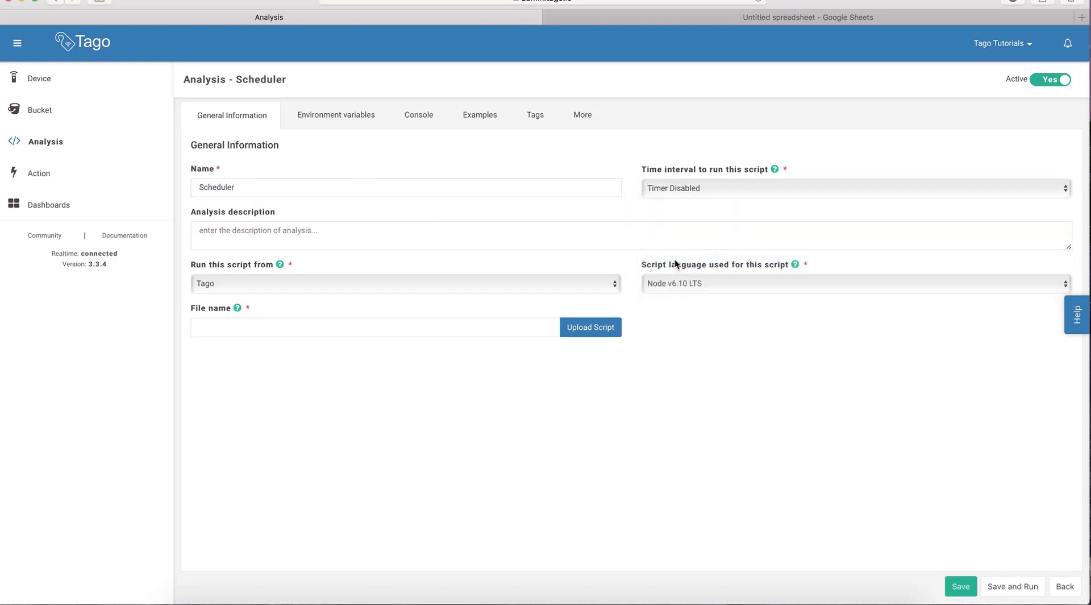
Choose Tago as the place to run the script and Node v6.10 LTS as its language
{"action": "left_click", "coordinate": [335, 283]}
{"action": "left_click", "coordinate": [278, 283]}
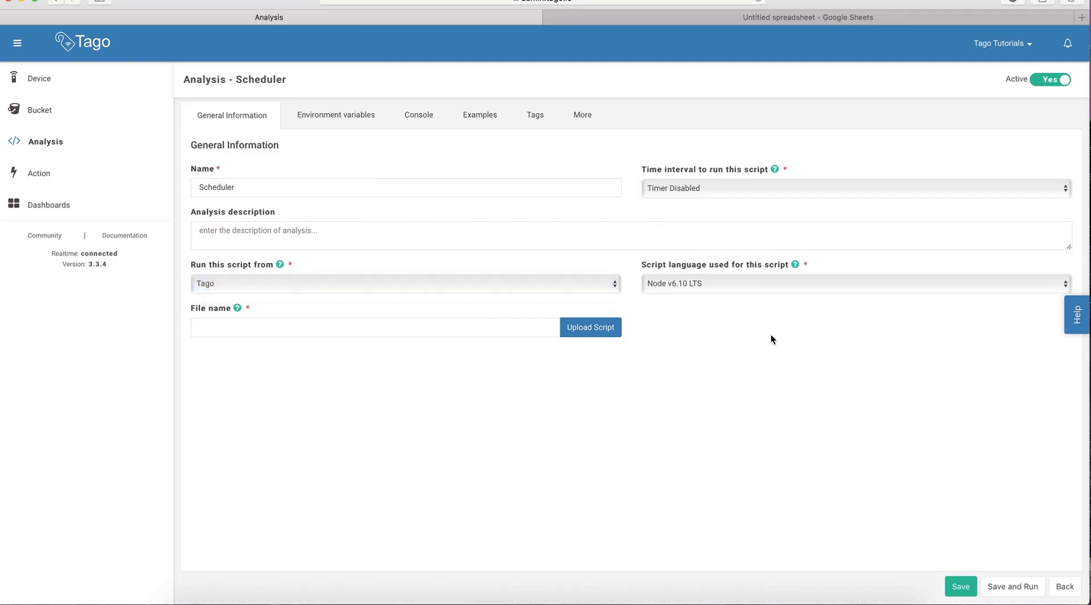
{"action": "left_click", "coordinate": [751, 286]}
{"action": "left_click", "coordinate": [742, 288]}
Upload scheduler.js.tago.js as the analysis script and save the analysis
{"action": "left_click", "coordinate": [578, 328]}
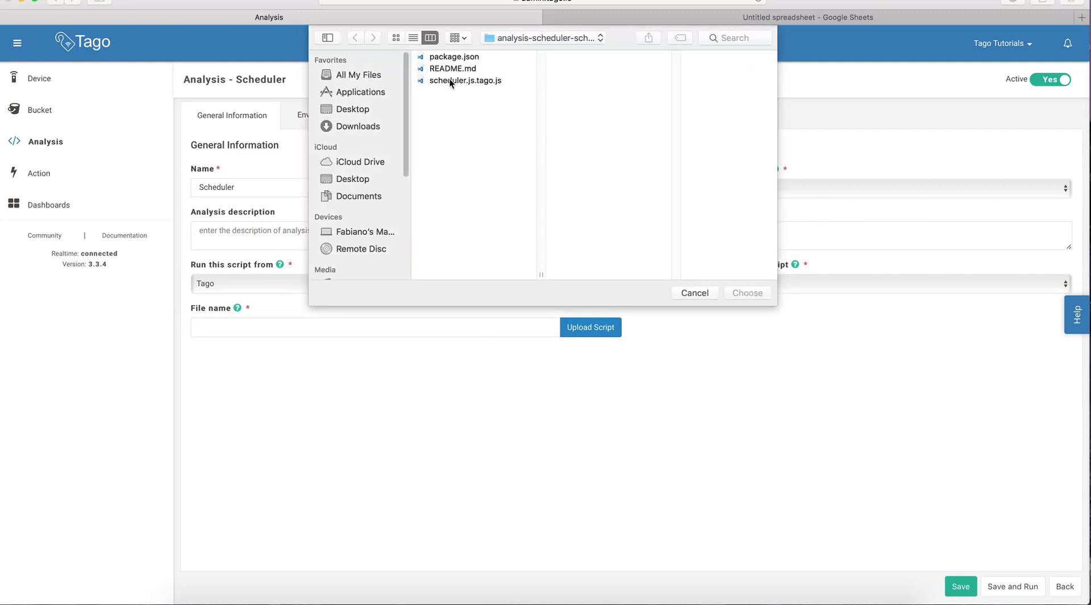
{"action": "double_click", "coordinate": [449, 80]}
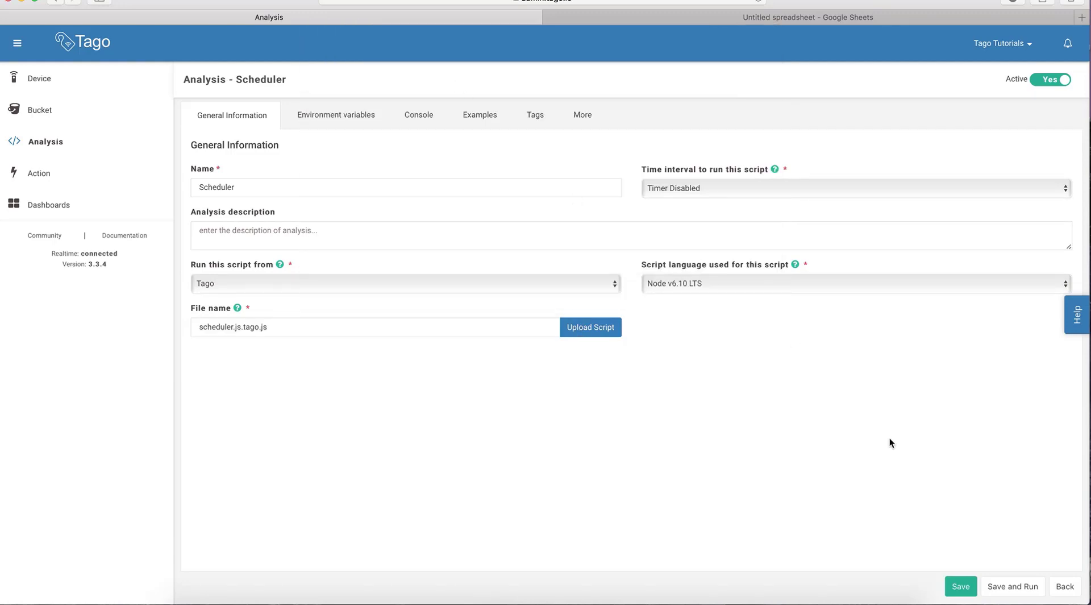
{"action": "left_click", "coordinate": [963, 586]}
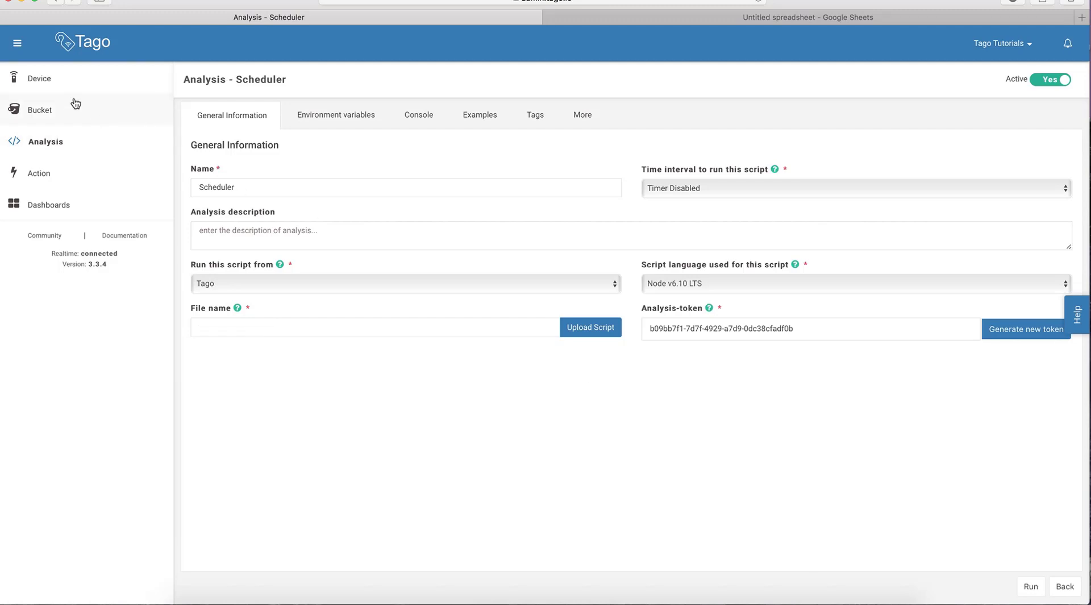
Create and save a device named Scheduler, linked to a new bucket with the same name
{"action": "left_click", "coordinate": [66, 83]}
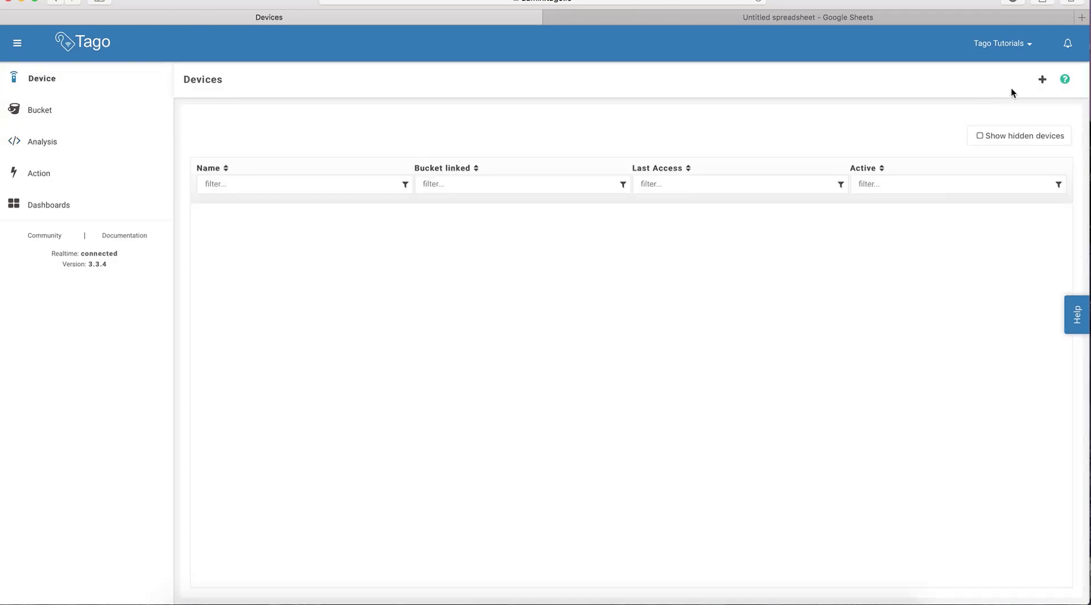
{"action": "left_click", "coordinate": [1042, 81]}
{"action": "left_click", "coordinate": [430, 191]}
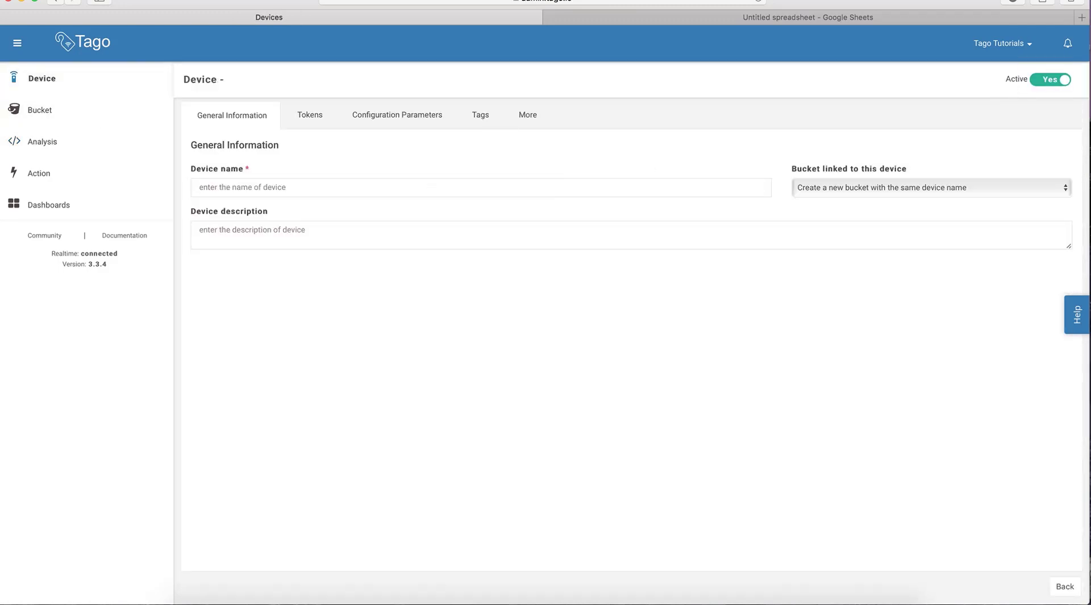
{"action": "type", "text": "Scheduler"}
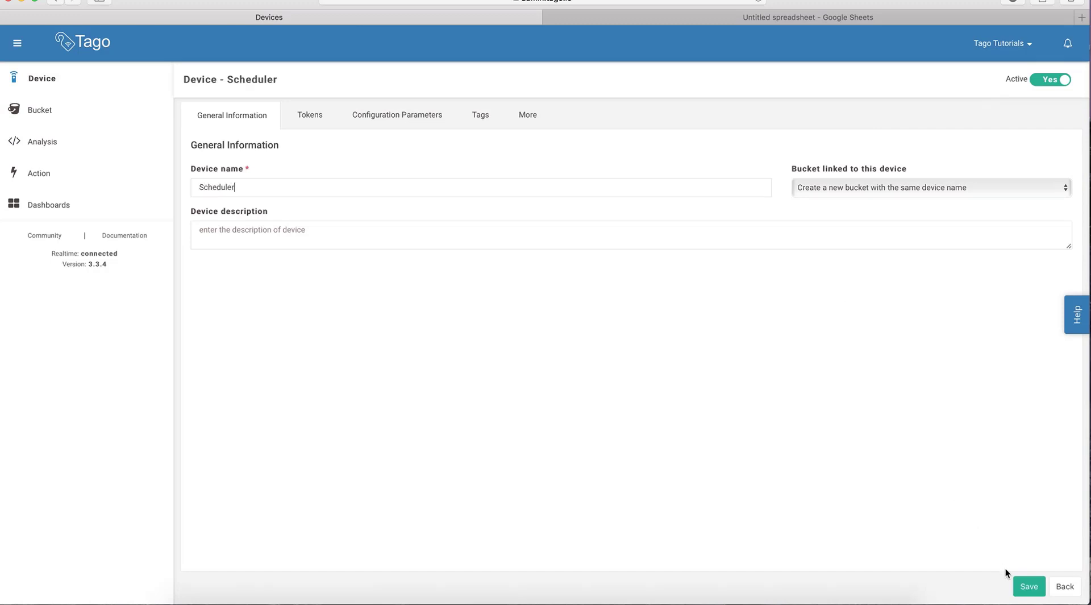
{"action": "left_click", "coordinate": [1020, 589]}
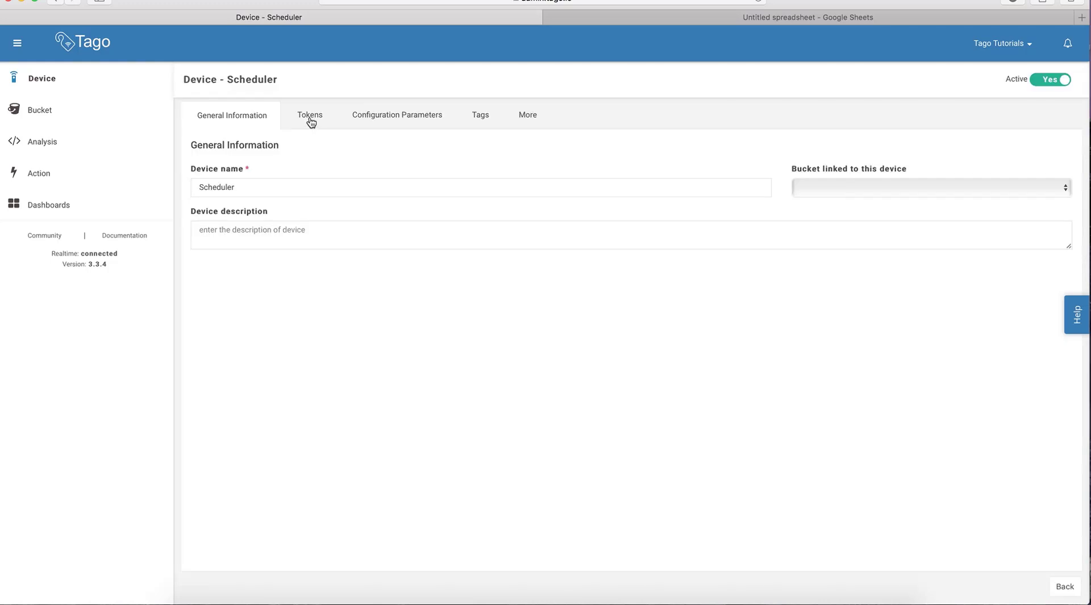
Reveal the Scheduler device's default token and copy it
{"action": "left_click", "coordinate": [309, 118]}
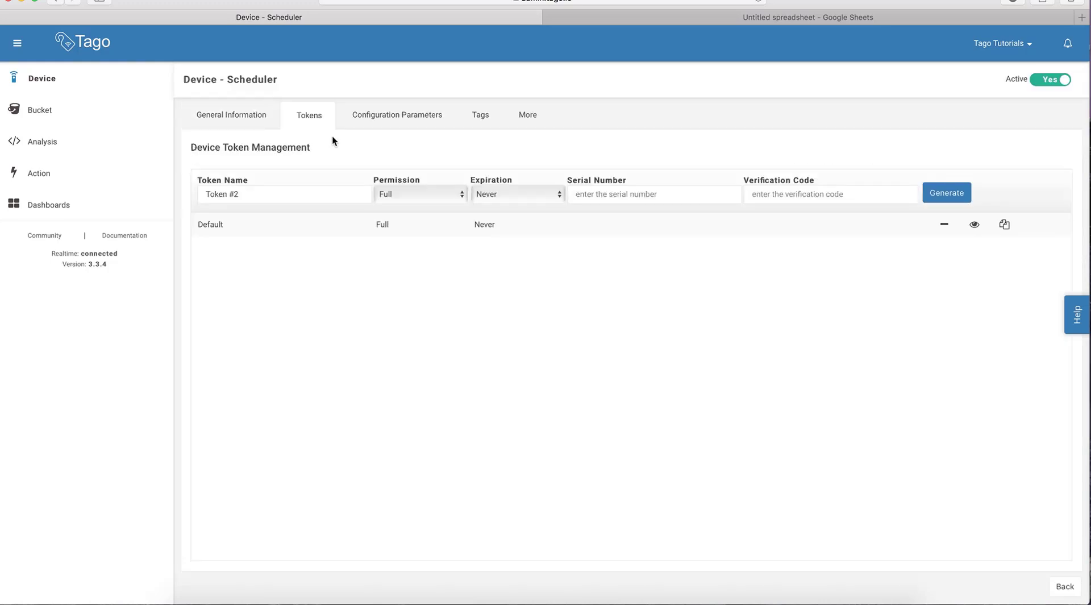
{"action": "left_click", "coordinate": [975, 224]}
{"action": "left_click_drag", "start_coordinate": [538, 241], "coordinate": [394, 242]}
{"action": "left_click", "coordinate": [584, 412]}
Add a device_token environment variable to the Scheduler analysis, paste the device token as its value, and save
{"action": "left_click", "coordinate": [75, 136]}
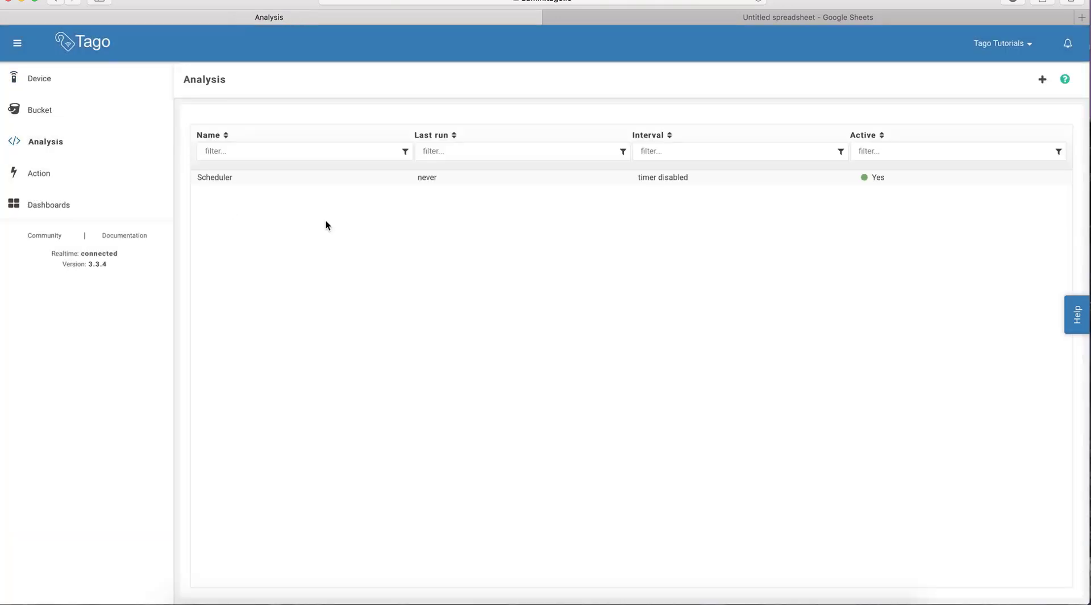
{"action": "left_click", "coordinate": [567, 179]}
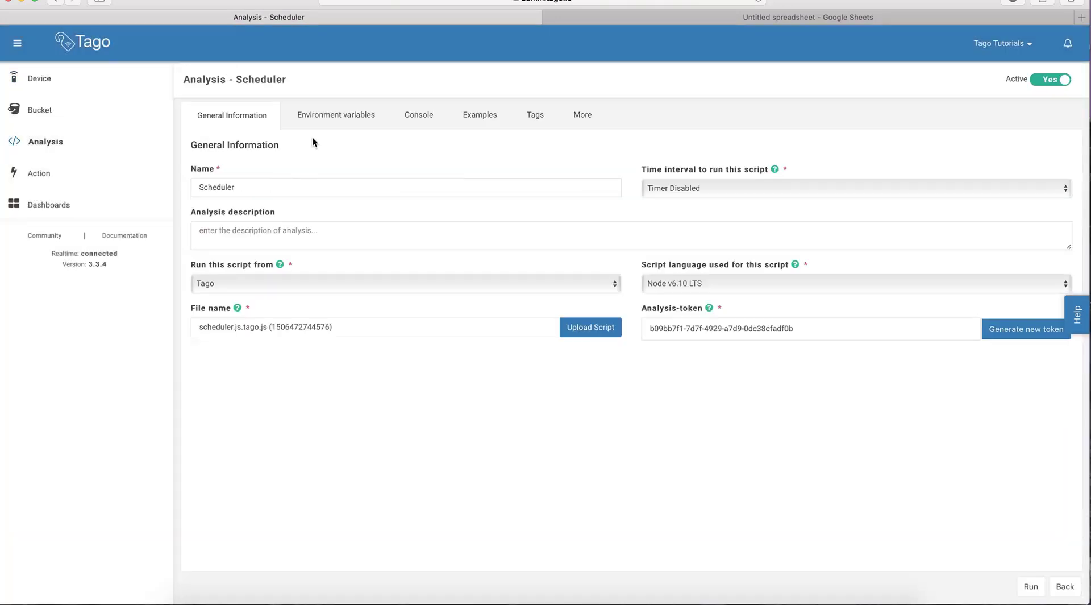
{"action": "left_click", "coordinate": [334, 117]}
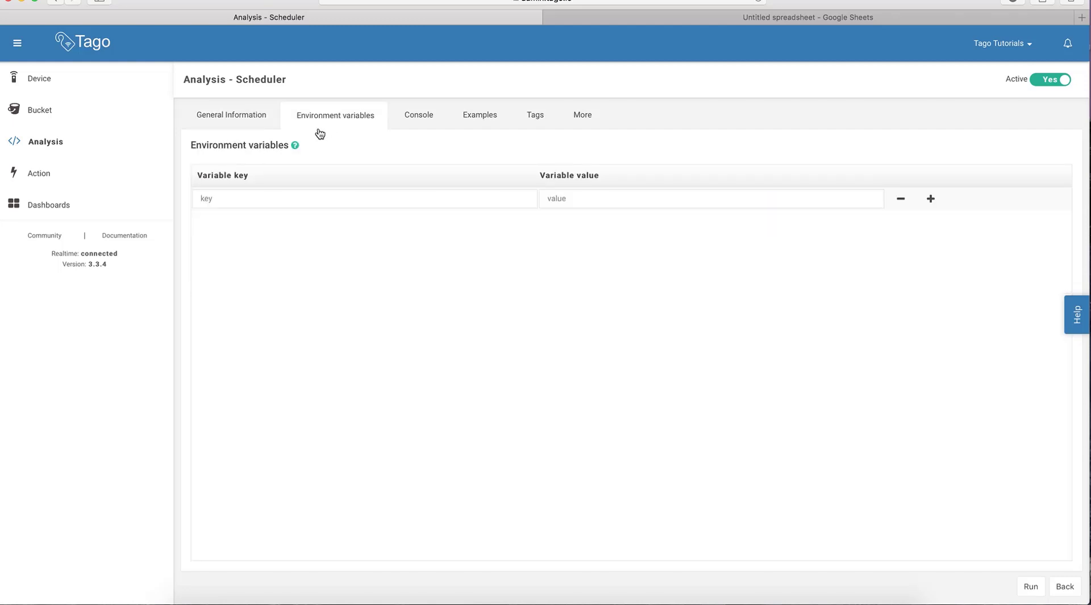
{"action": "type", "text": "de"}
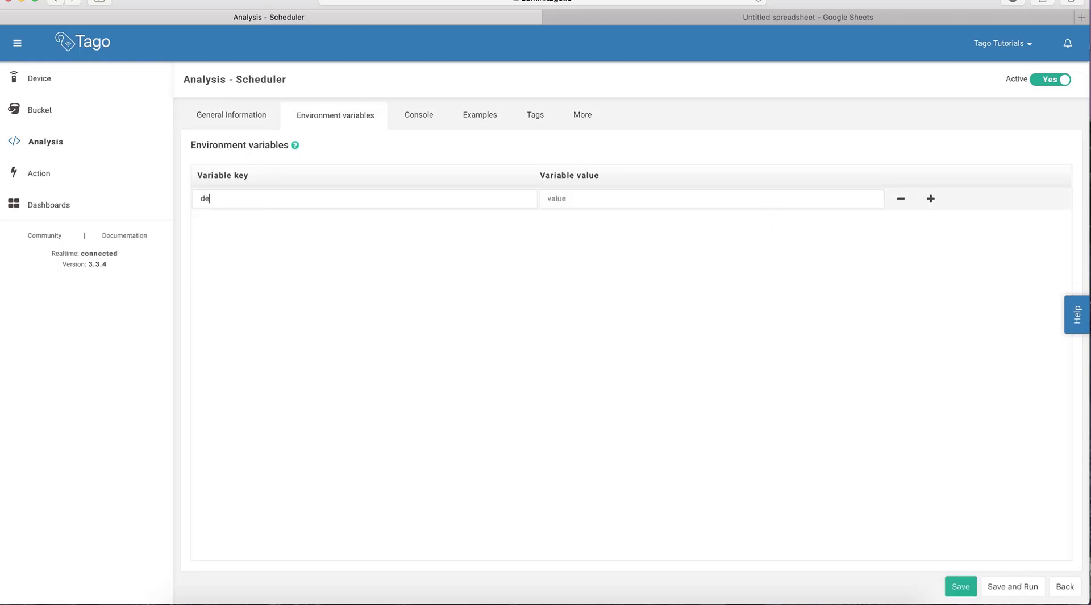
{"action": "type", "text": "vice_token"}
{"action": "left_click", "coordinate": [583, 198]}
{"action": "right_click", "coordinate": [584, 197]}
{"action": "left_click", "coordinate": [594, 229]}
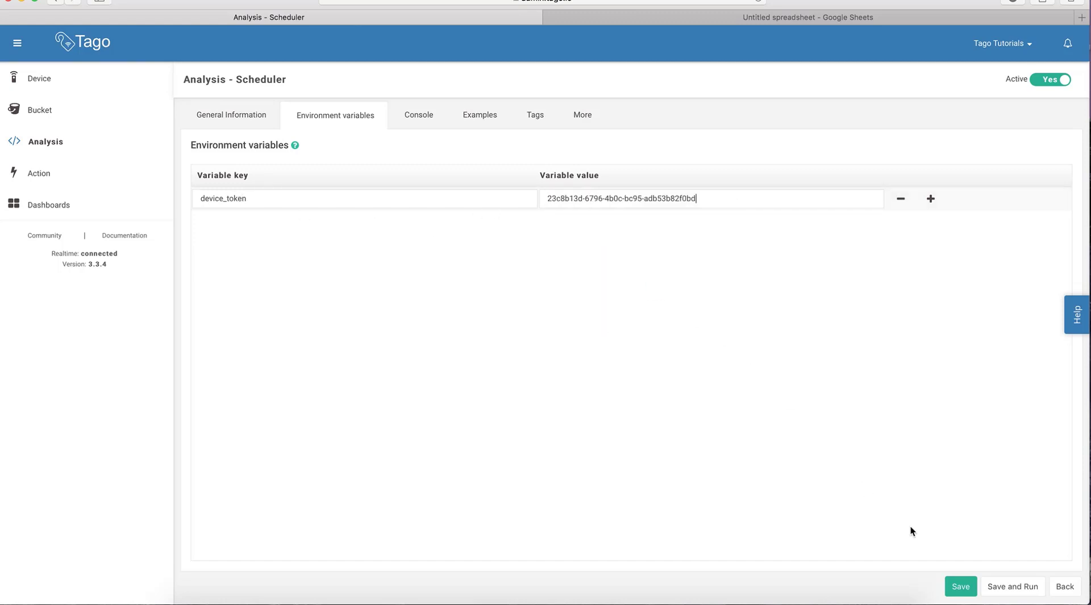
{"action": "left_click", "coordinate": [959, 583]}
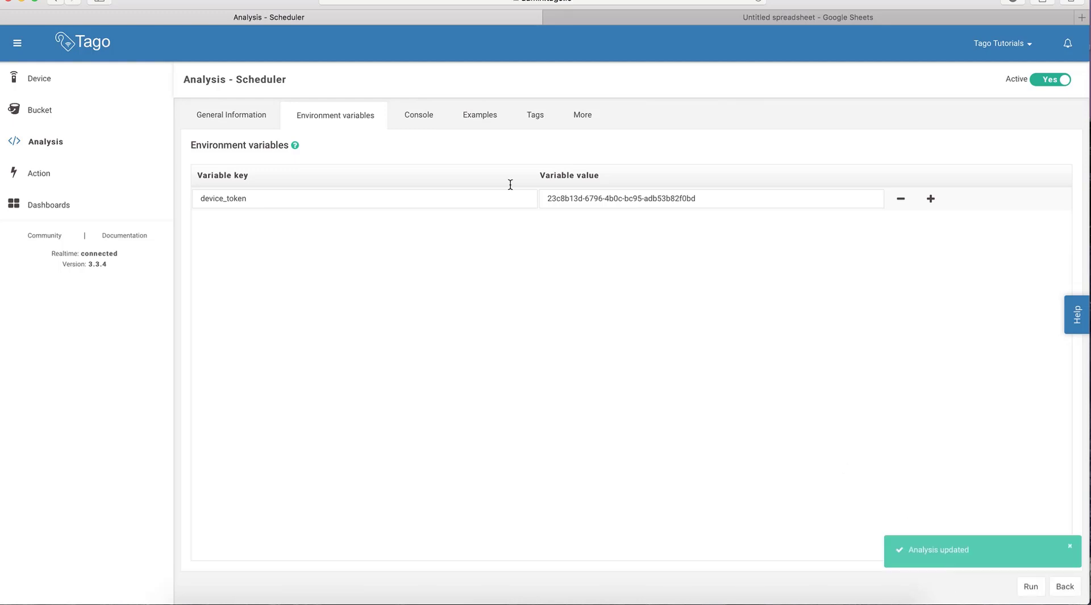
Switch to the untitled Google Sheets spreadsheet and enter the headers temperature in A1 and humidity in B1
{"action": "left_click", "coordinate": [569, 18]}
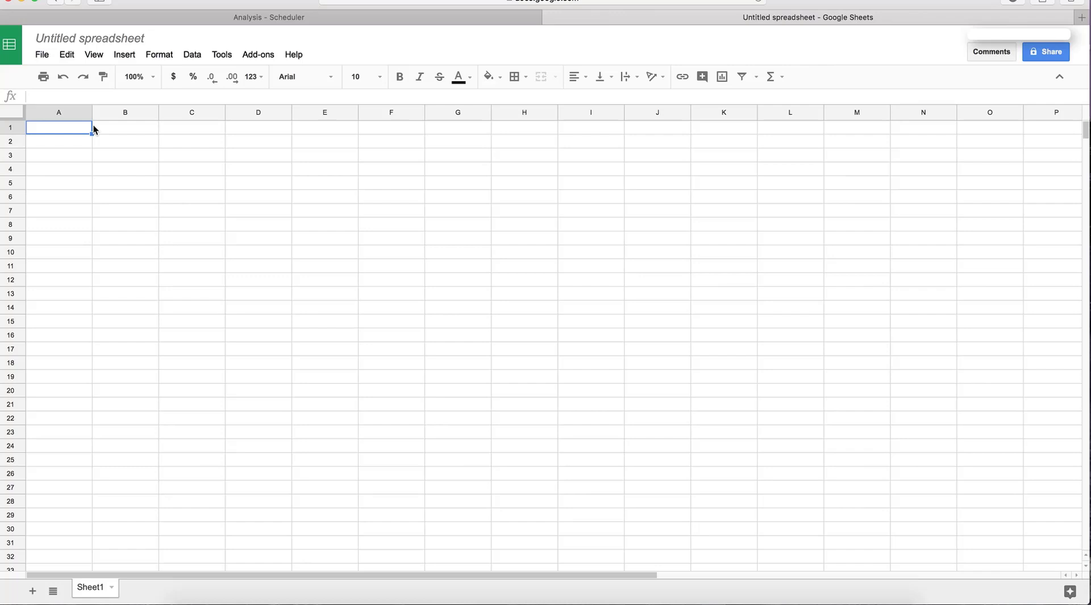
{"action": "type", "text": "temperature"}
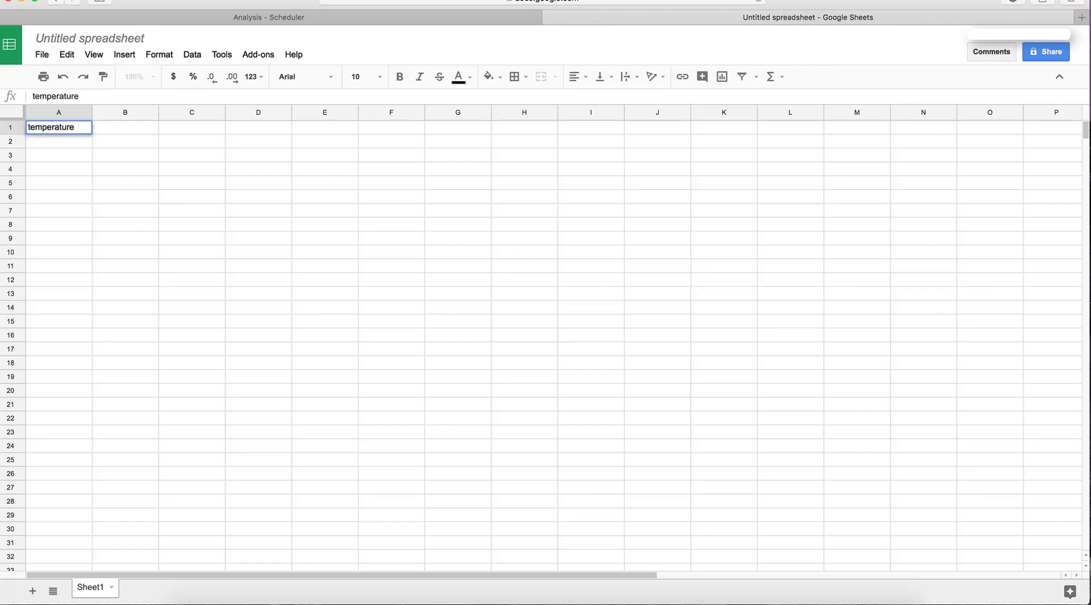
{"action": "key", "text": "Tab"}
{"action": "type", "text": "humidity"}
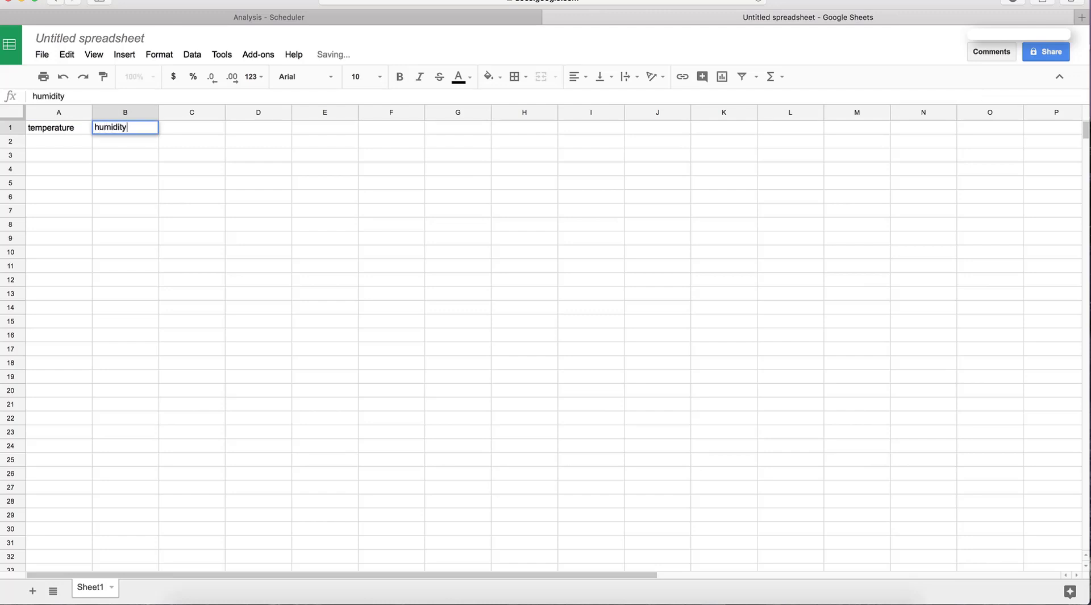
Fill the temperature column from A2 to A4 with 23, 97 and 56
{"action": "left_click", "coordinate": [46, 141]}
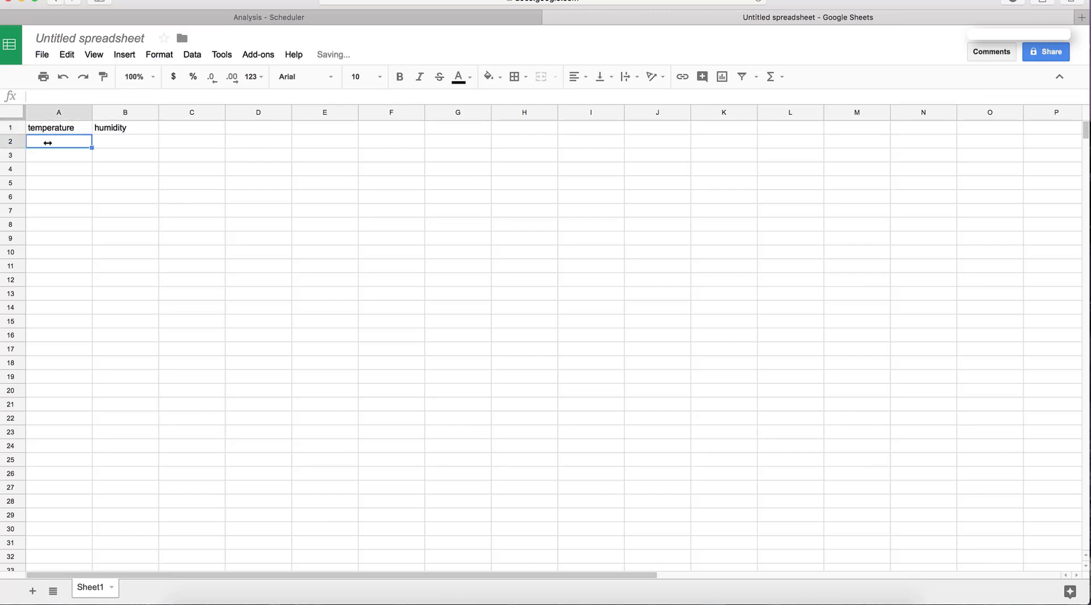
{"action": "type", "text": "23"}
{"action": "key", "text": "Return"}
{"action": "type", "text": "97"}
{"action": "key", "text": "Return"}
{"action": "type", "text": "56"}
{"action": "key", "text": "Return"}
Fill the humidity column from B2 to B4 with 74, 91 and 85
{"action": "left_click", "coordinate": [60, 141]}
{"action": "left_click", "coordinate": [125, 141]}
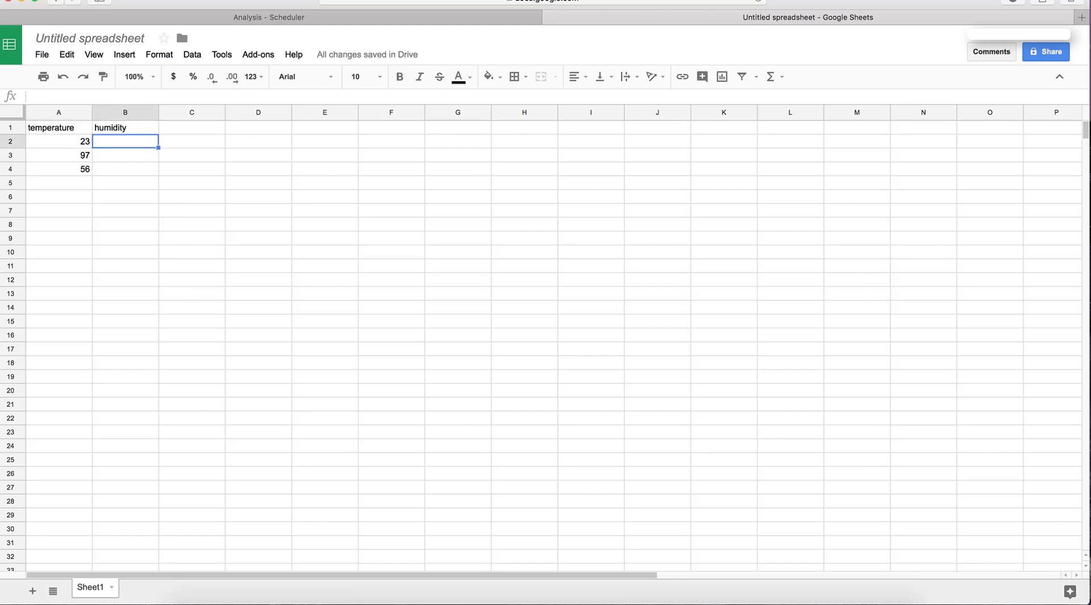
{"action": "type", "text": "74"}
{"action": "key", "text": "Return"}
{"action": "type", "text": "91"}
{"action": "key", "text": "Return"}
{"action": "type", "text": "85"}
{"action": "key", "text": "Return"}
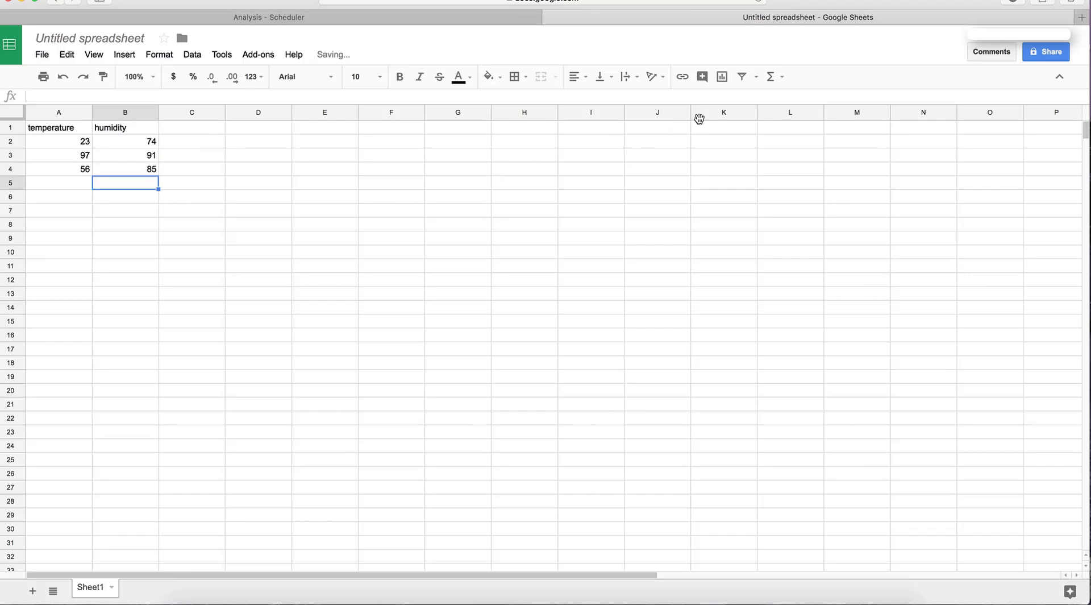
Begin sharing the spreadsheet and save it under the name Scheduler
{"action": "left_click", "coordinate": [1044, 53]}
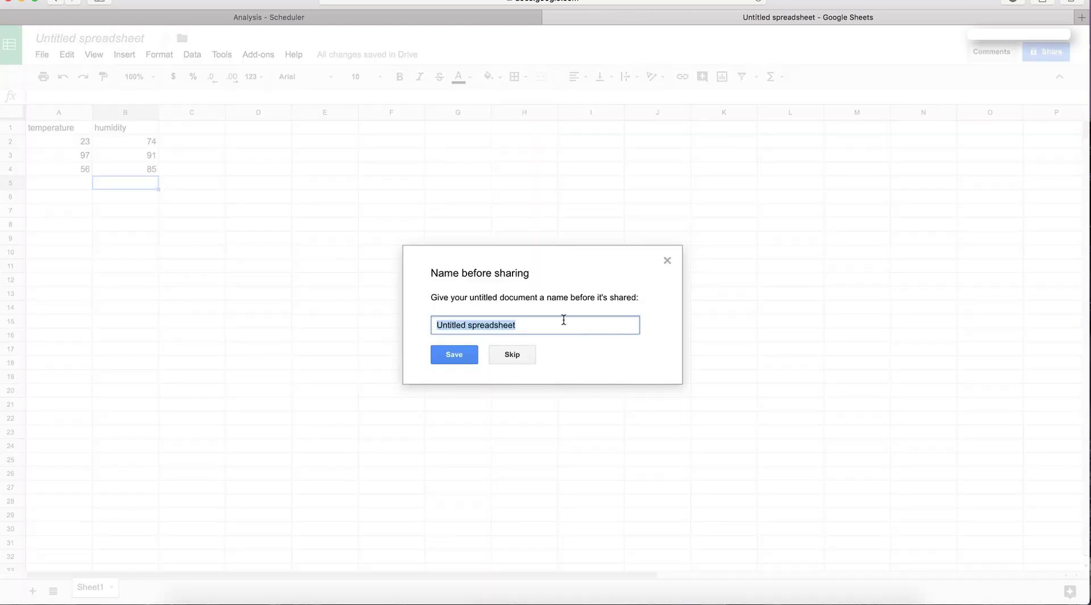
{"action": "type", "text": "Scheduler"}
{"action": "left_click", "coordinate": [460, 355]}
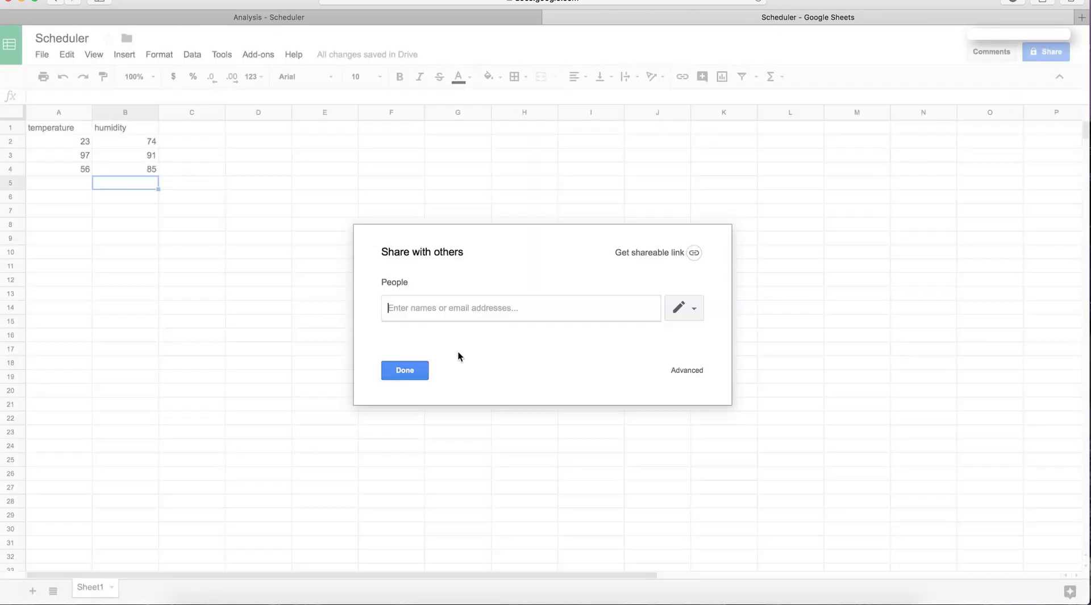
Turn on link sharing in the advanced sharing settings so anyone with the link can view the spreadsheet
{"action": "left_click", "coordinate": [678, 376]}
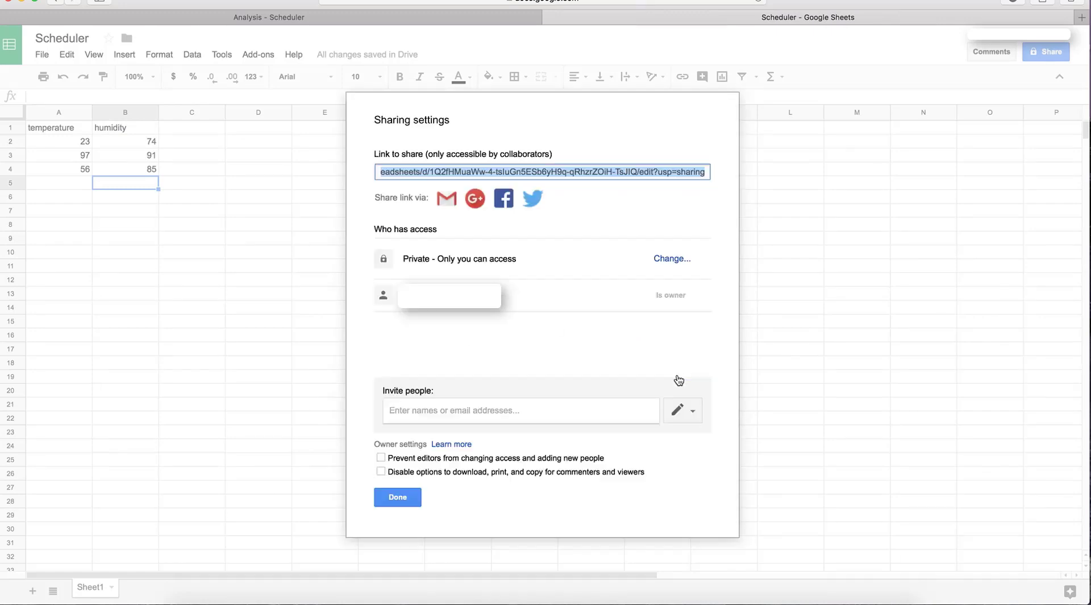
{"action": "left_click", "coordinate": [672, 259]}
{"action": "left_click", "coordinate": [399, 291]}
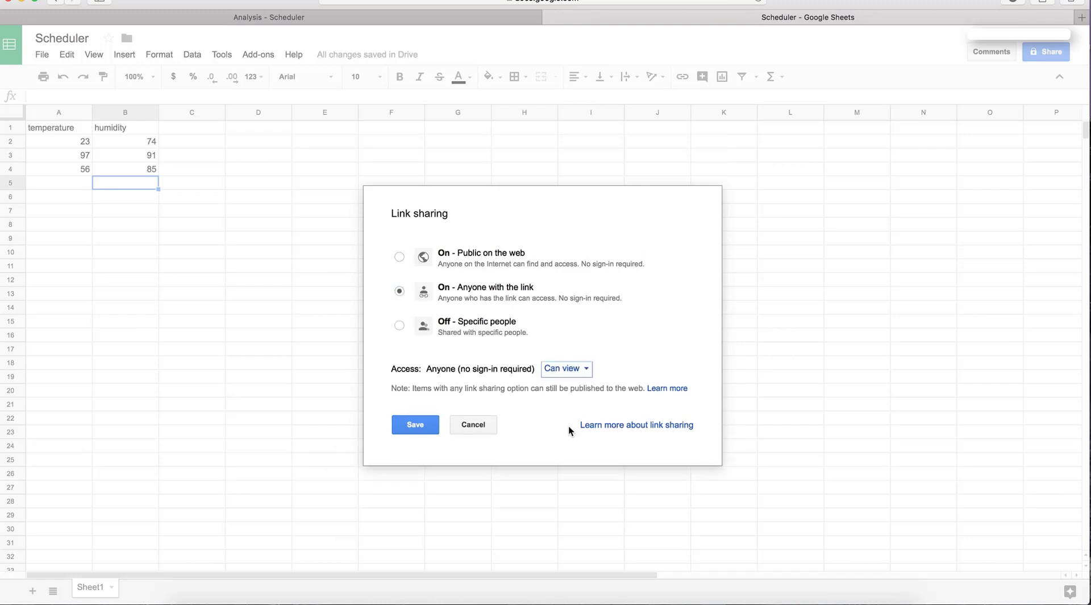
{"action": "left_click", "coordinate": [422, 427]}
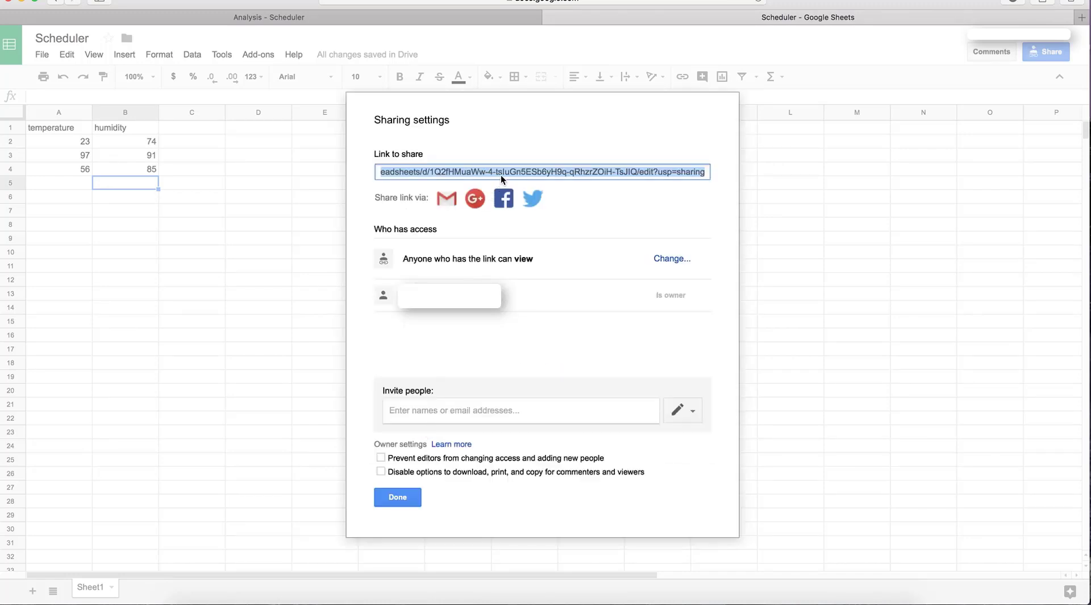
Copy the spreadsheet's share link and finish the sharing settings
{"action": "right_click", "coordinate": [500, 175]}
{"action": "left_click", "coordinate": [548, 224]}
{"action": "left_click", "coordinate": [406, 500]}
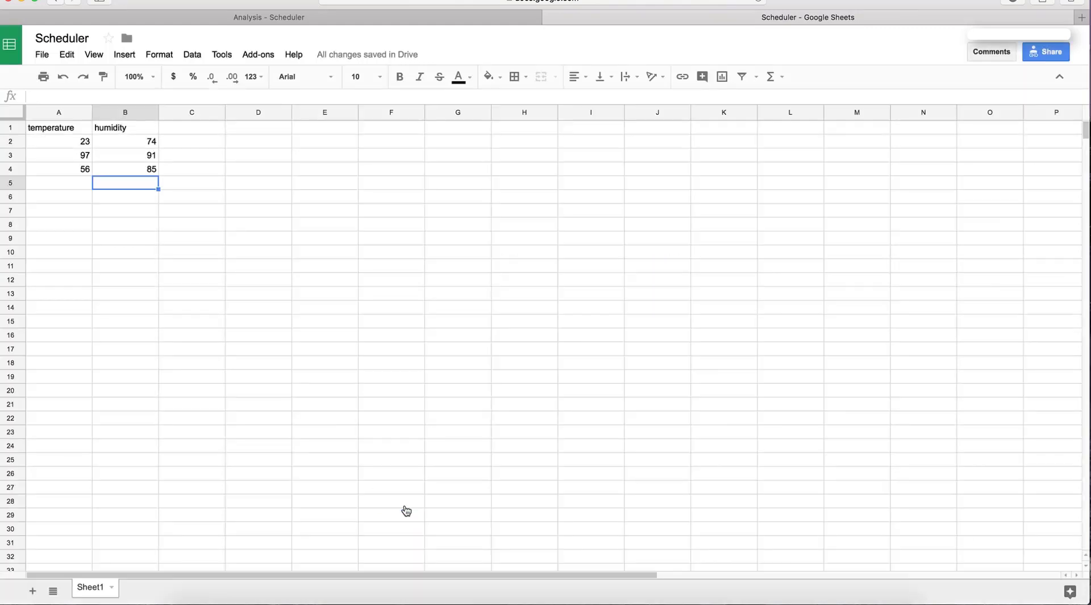
In the Scheduler analysis in Tago, add an environment variable named url holding the copied spreadsheet share link, and save the analysis
{"action": "left_click", "coordinate": [275, 18]}
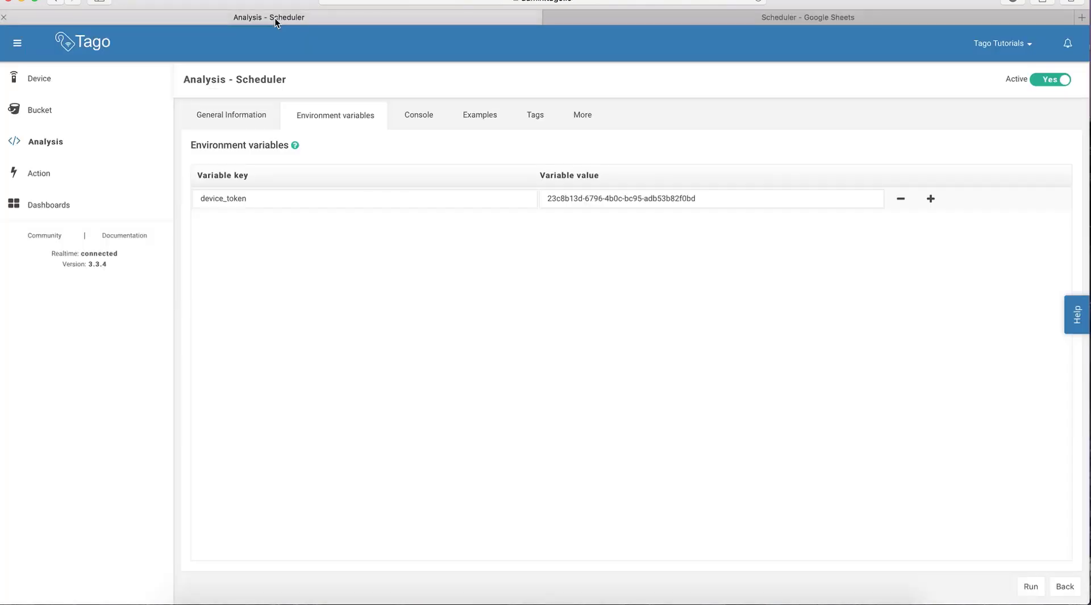
{"action": "left_click", "coordinate": [931, 198]}
{"action": "type", "text": "url"}
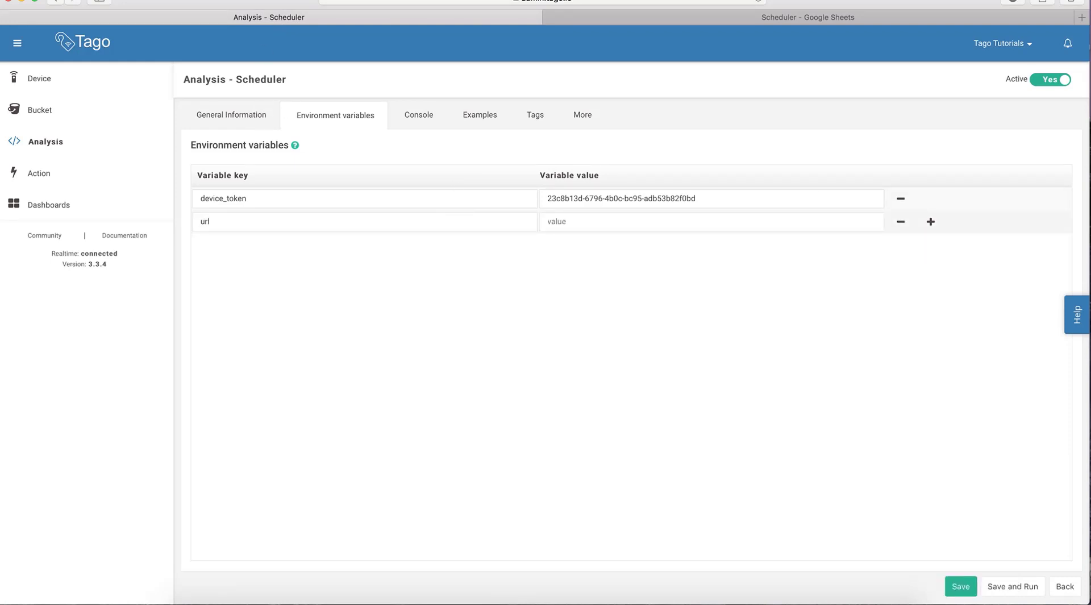
{"action": "right_click", "coordinate": [582, 223]}
{"action": "left_click", "coordinate": [607, 254]}
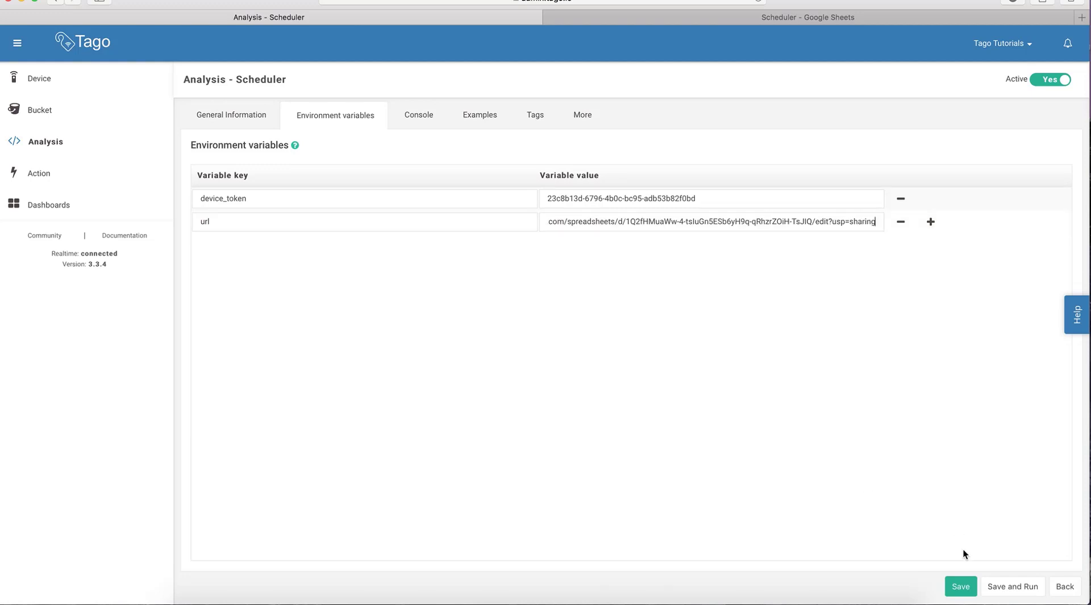
{"action": "left_click", "coordinate": [959, 587]}
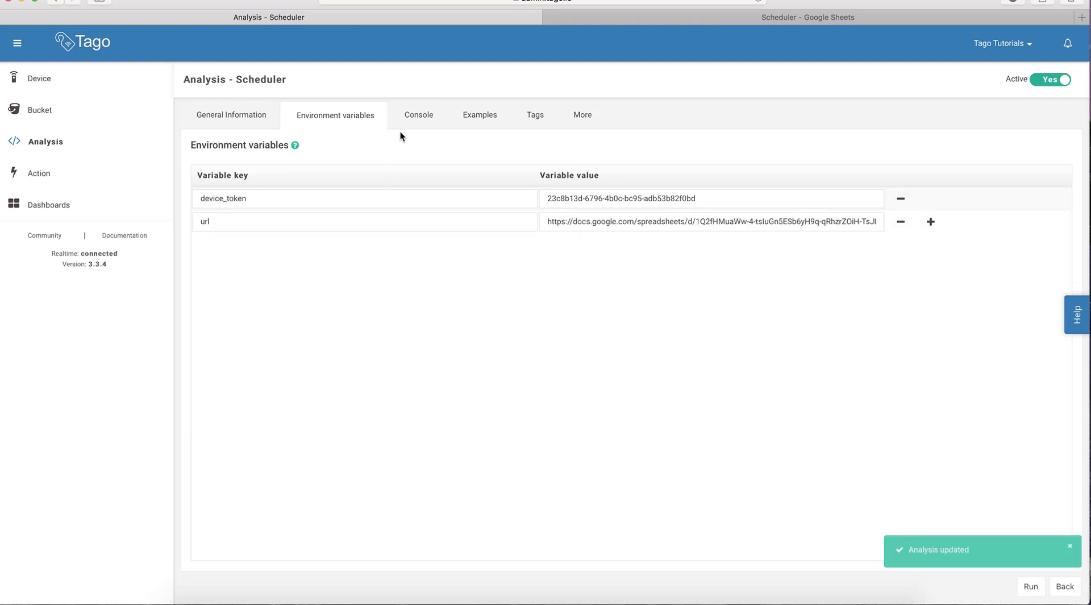
Run the Scheduler analysis and check the script messages in its console
{"action": "left_click", "coordinate": [414, 121]}
{"action": "left_click", "coordinate": [1031, 586]}
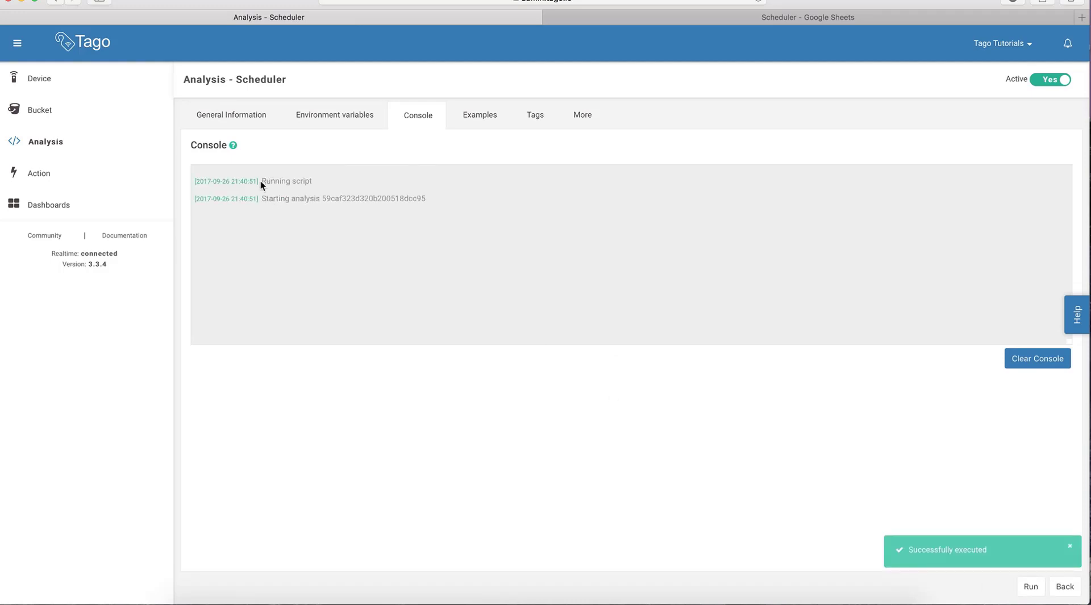
{"action": "left_click_drag", "start_coordinate": [428, 199], "coordinate": [264, 183]}
{"action": "left_click", "coordinate": [258, 185]}
Create and save a new dashboard named Scheduler
{"action": "left_click", "coordinate": [35, 208]}
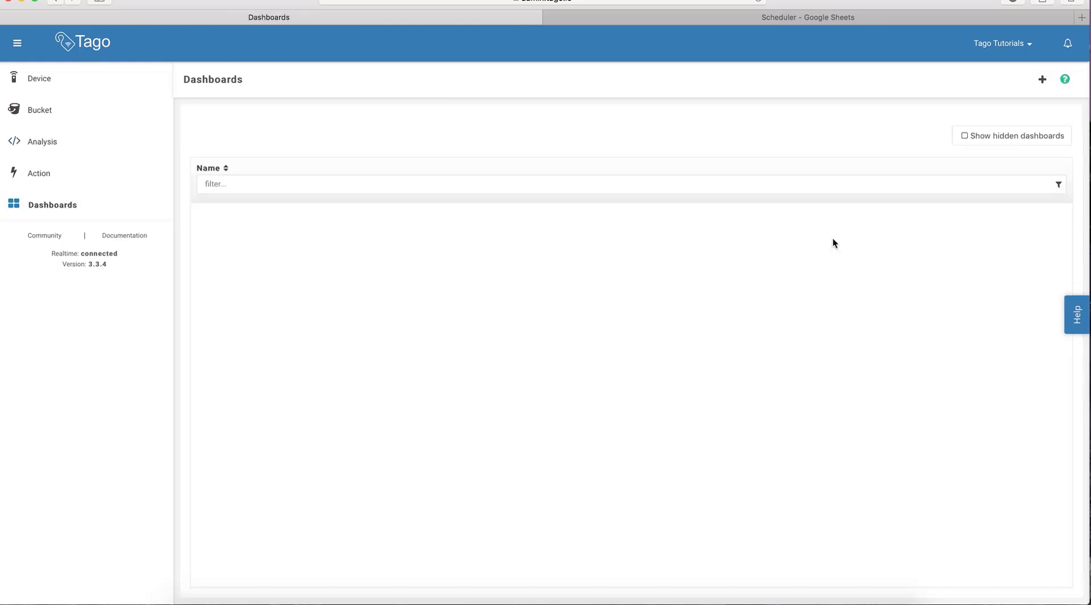
{"action": "left_click", "coordinate": [1042, 79]}
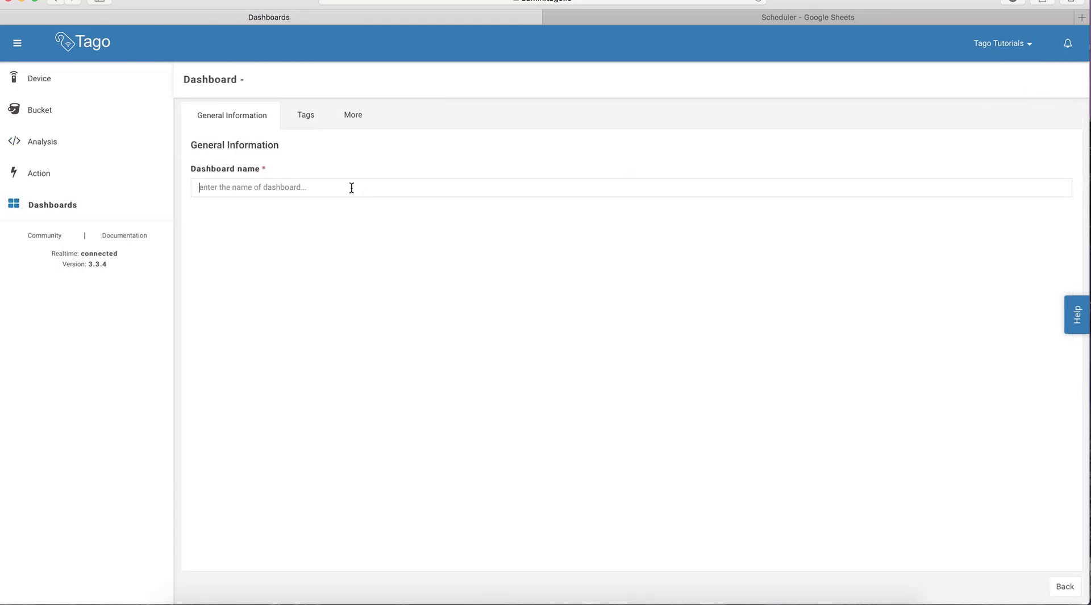
{"action": "left_click", "coordinate": [351, 188]}
{"action": "type", "text": "Scheduler"}
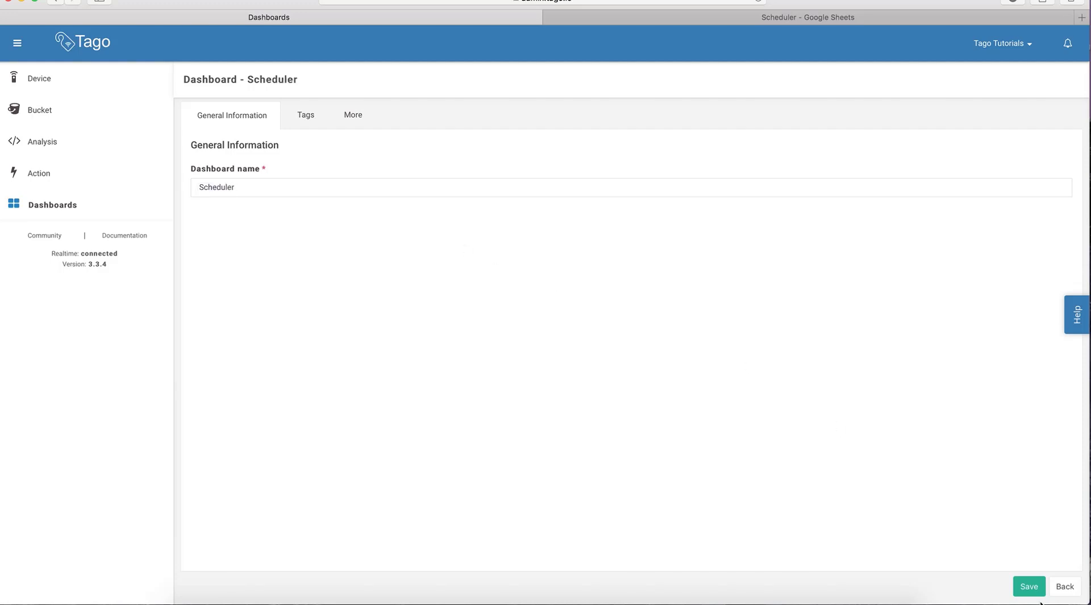
{"action": "left_click", "coordinate": [1032, 588]}
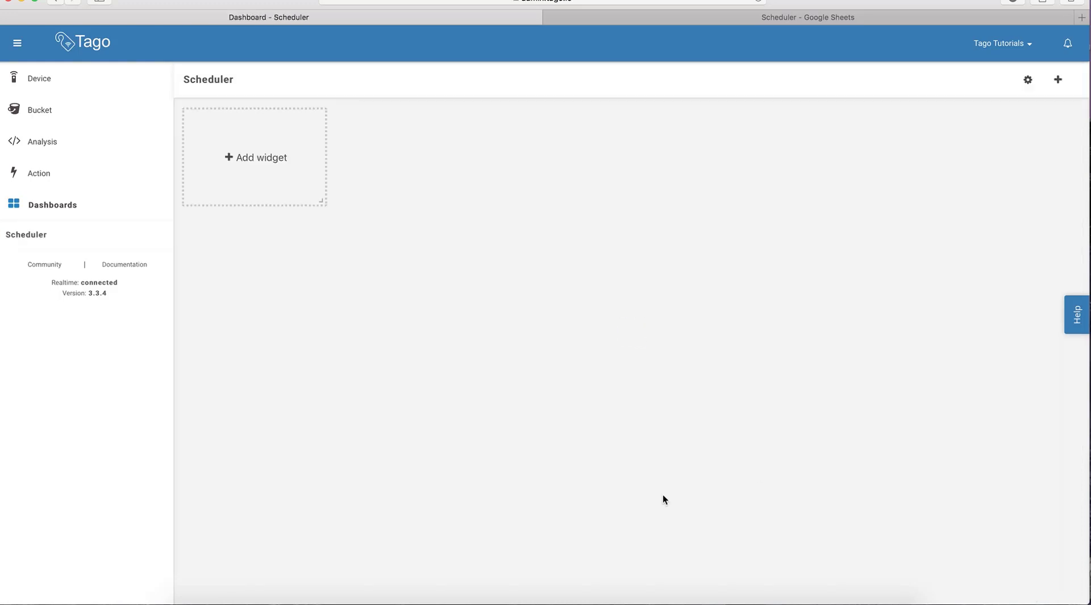
Add a gauge widget of type Solid to the dashboard and assign it the Scheduler device's temperature variable
{"action": "left_click", "coordinate": [297, 166]}
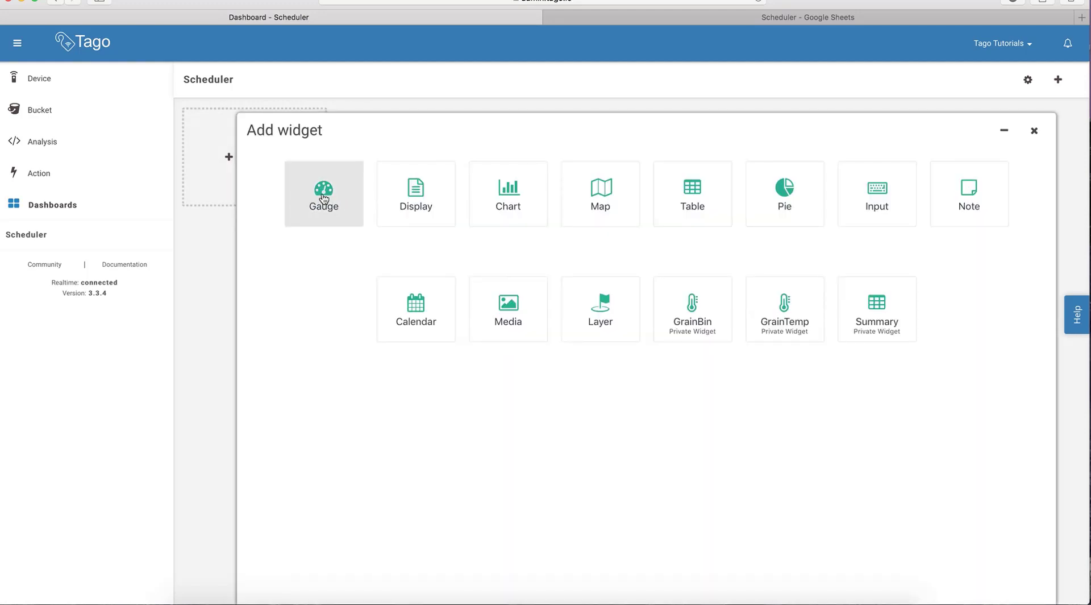
{"action": "left_click", "coordinate": [323, 192]}
{"action": "left_click", "coordinate": [725, 217]}
{"action": "left_click", "coordinate": [711, 237]}
{"action": "left_click", "coordinate": [476, 284]}
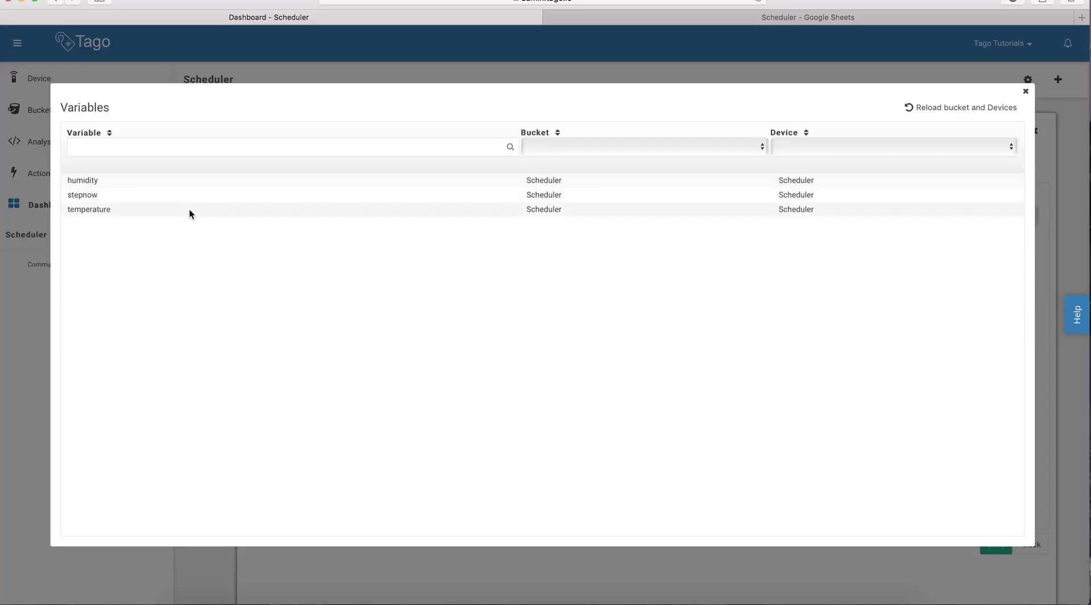
{"action": "left_click", "coordinate": [190, 206]}
Add the Scheduler device's humidity variable to the gauge widget, save it, and enlarge it so both gauges fit side by side
{"action": "left_click", "coordinate": [970, 283]}
{"action": "left_click", "coordinate": [398, 335]}
{"action": "left_click", "coordinate": [122, 182]}
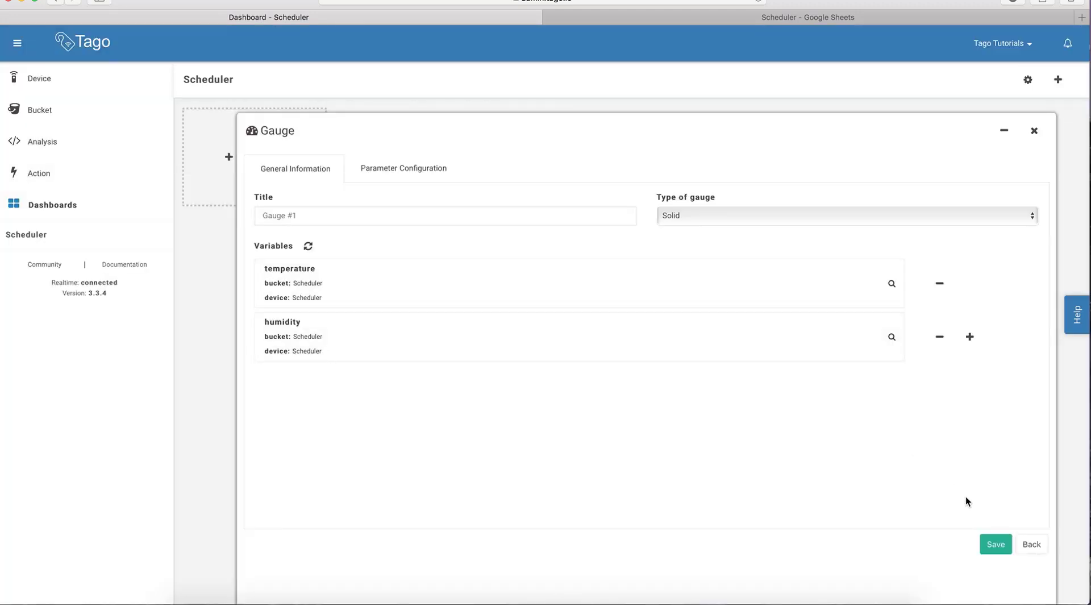
{"action": "left_click", "coordinate": [996, 544]}
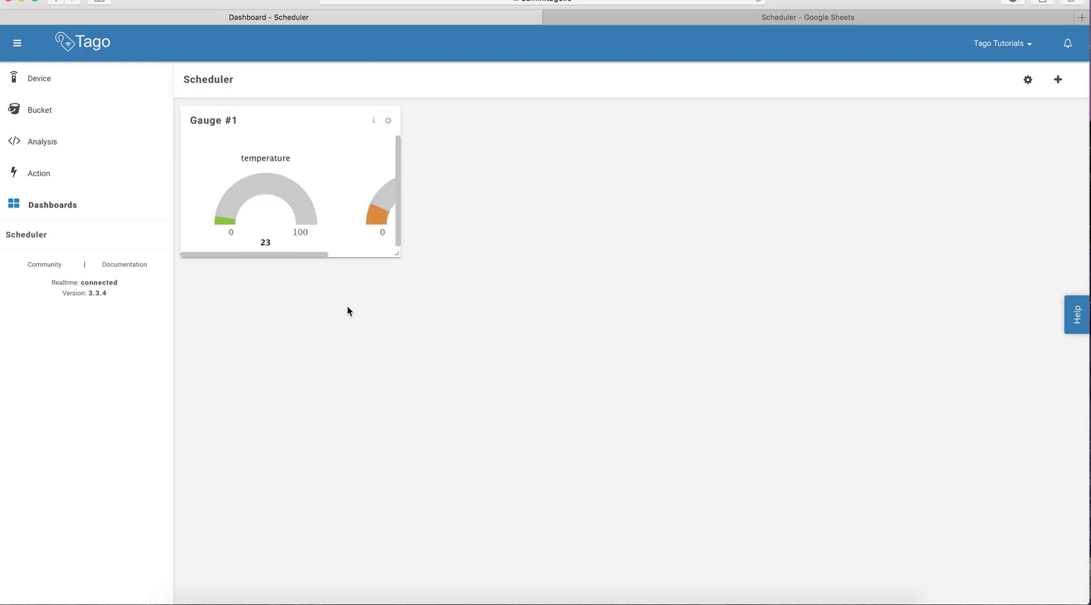
{"action": "left_click_drag", "start_coordinate": [395, 257], "coordinate": [901, 382]}
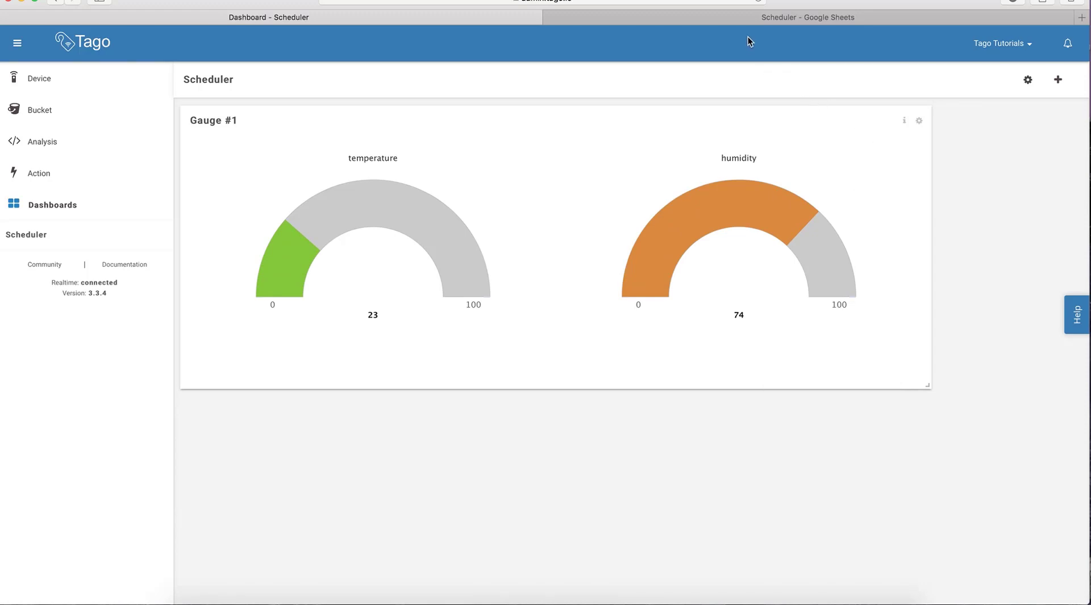
Open the Scheduler analysis in a separate browser tab, run it, and check the updated gauges on the dashboard
{"action": "left_click", "coordinate": [53, 154]}
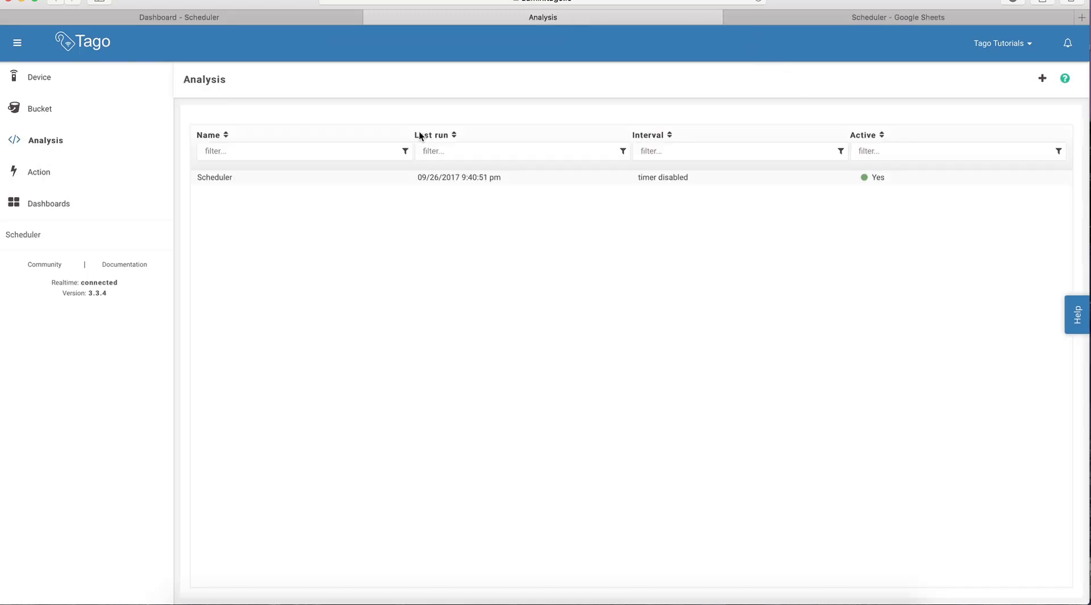
{"action": "left_click", "coordinate": [411, 178]}
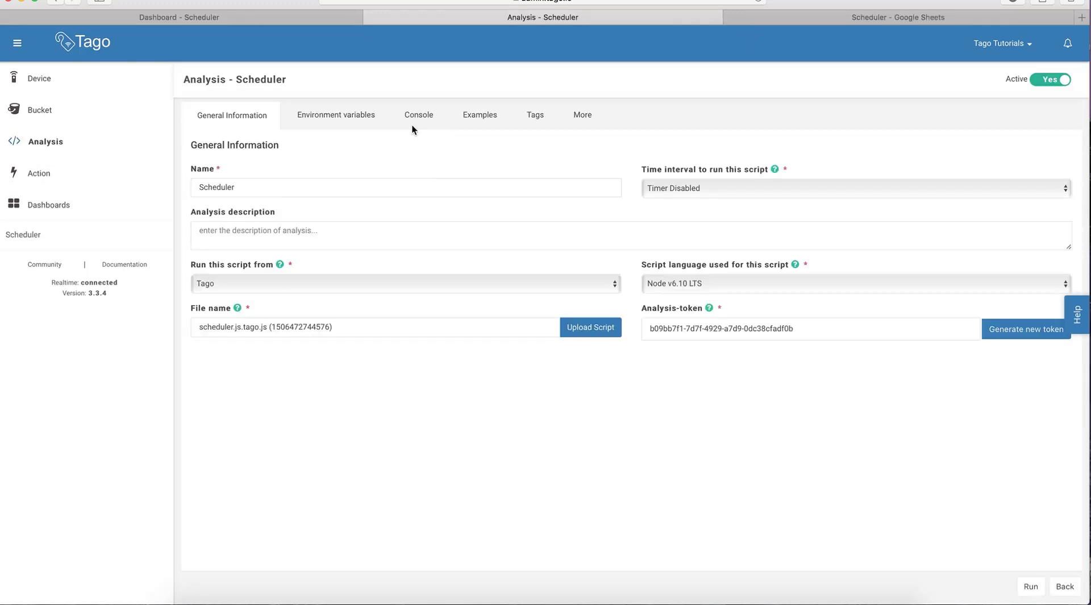
{"action": "left_click", "coordinate": [1031, 586]}
{"action": "left_click", "coordinate": [231, 18]}
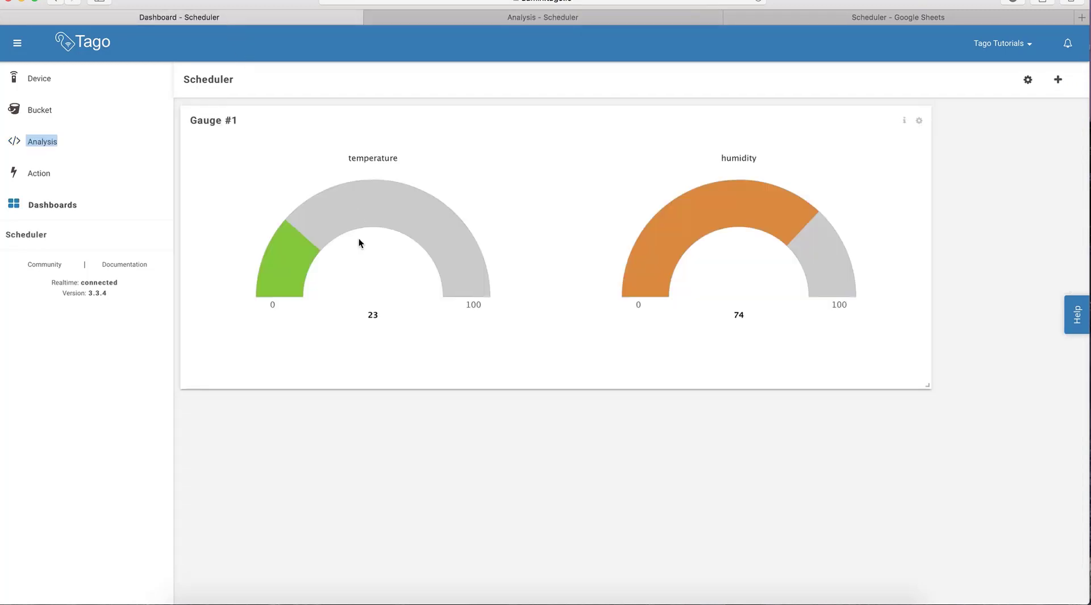
{"action": "left_click", "coordinate": [100, 384]}
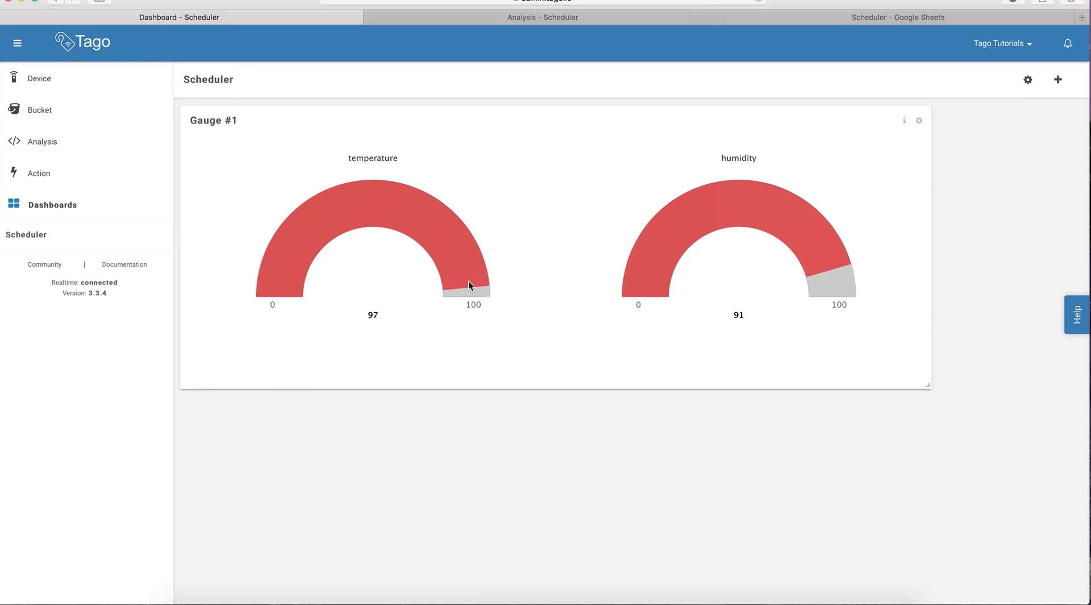
Run the Scheduler analysis once more and return to the dashboard to check both gauges
{"action": "left_click", "coordinate": [493, 22]}
{"action": "left_click", "coordinate": [1031, 586]}
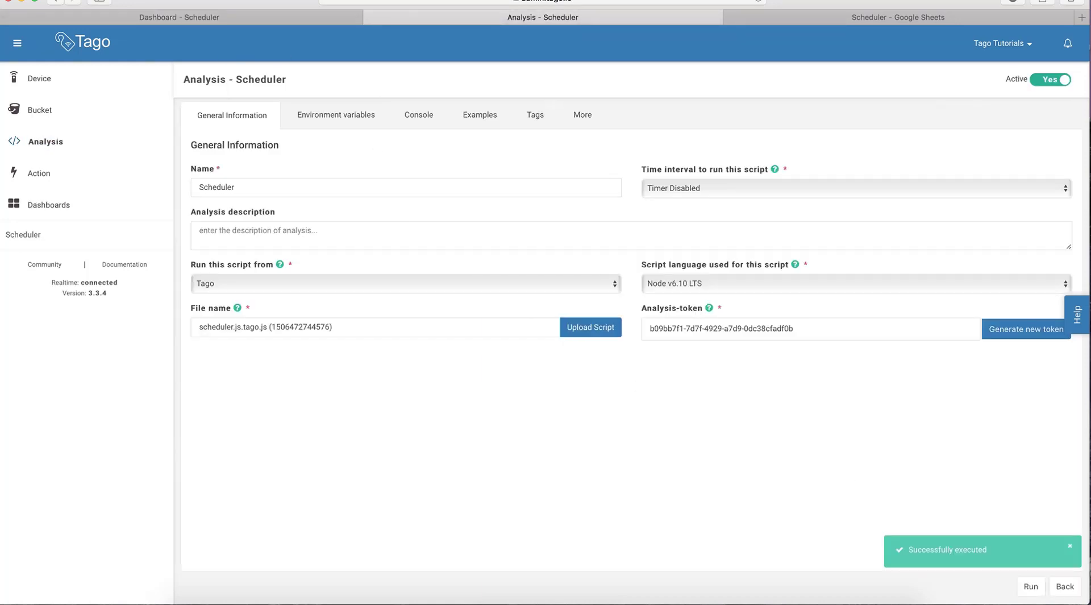
{"action": "left_click", "coordinate": [202, 17]}
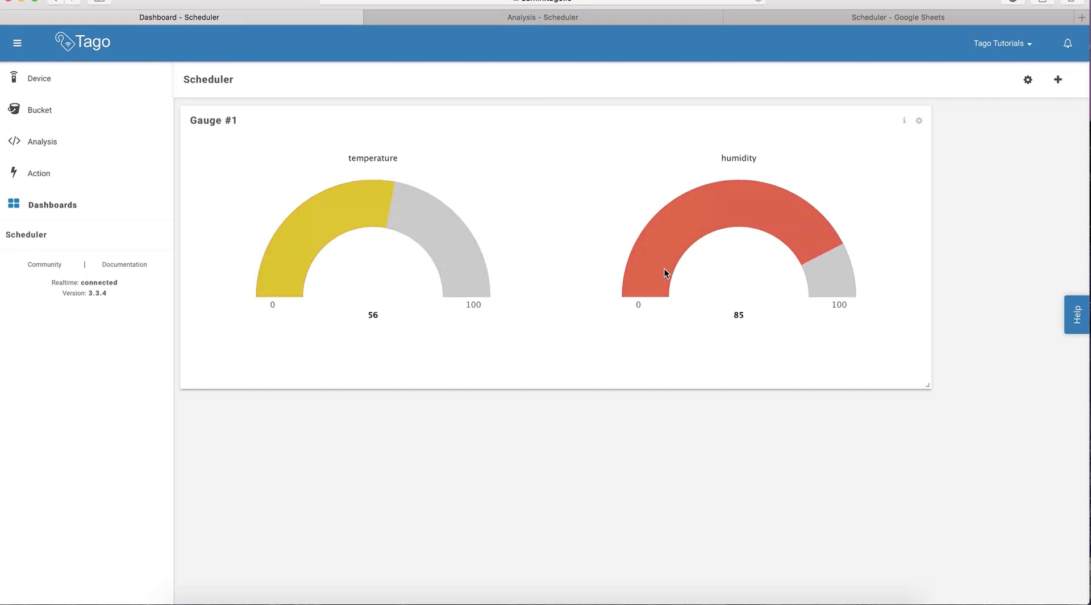